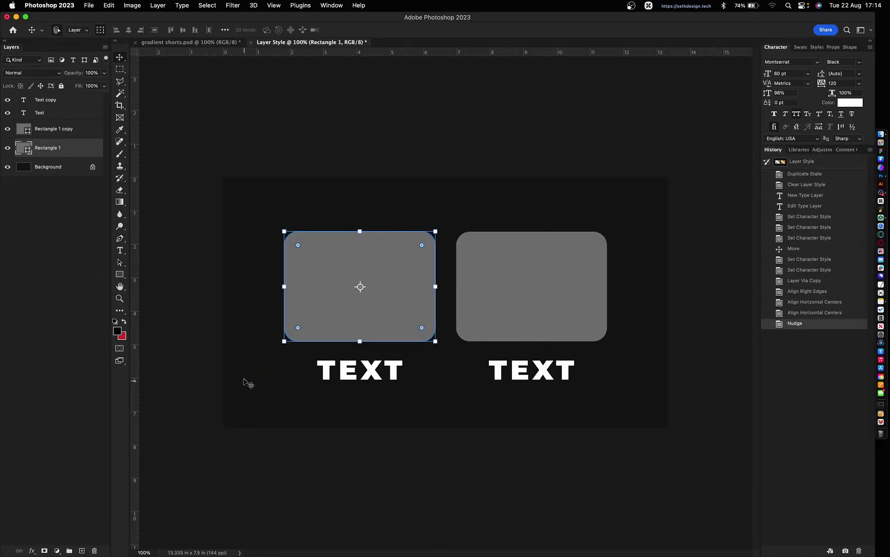
Select Rectangle 1, the left rounded rectangle.
click(323, 288)
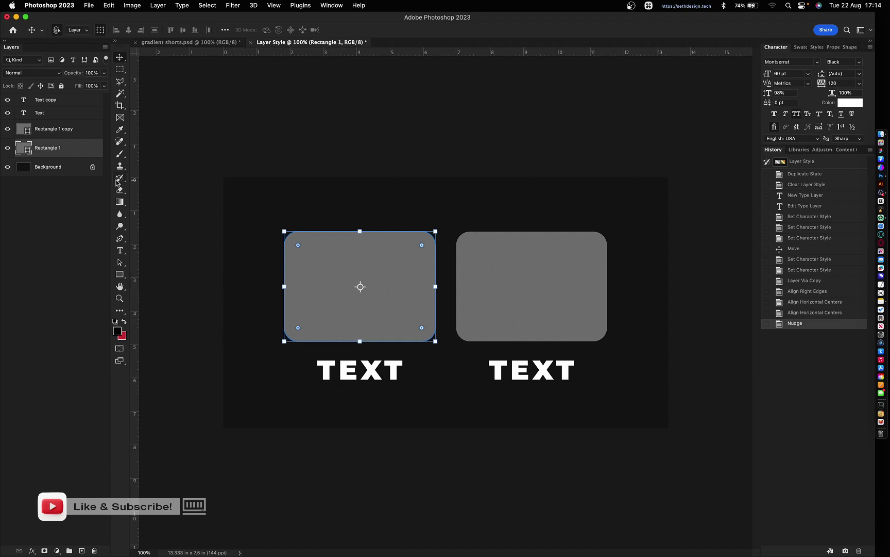
Add a Gradient Overlay to Rectangle 1 and set its left stop to mid grey.
double_click(70, 151)
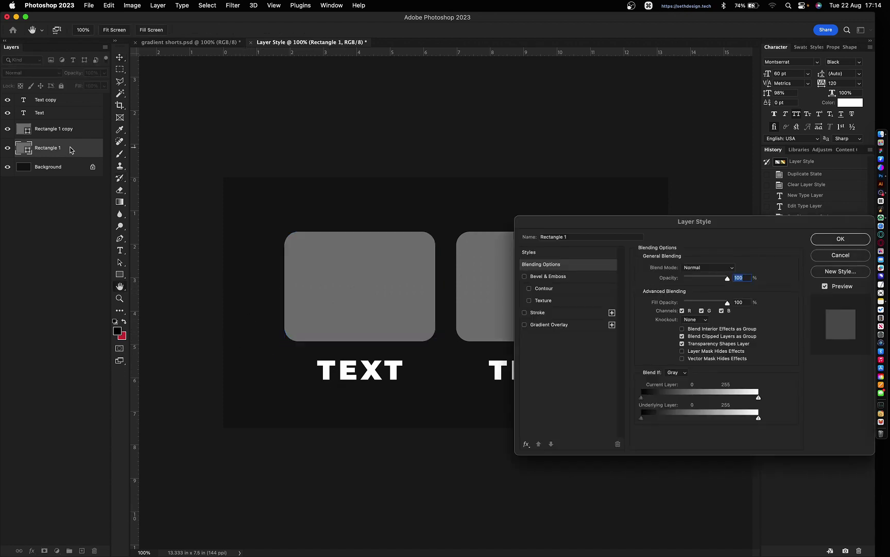
click(554, 324)
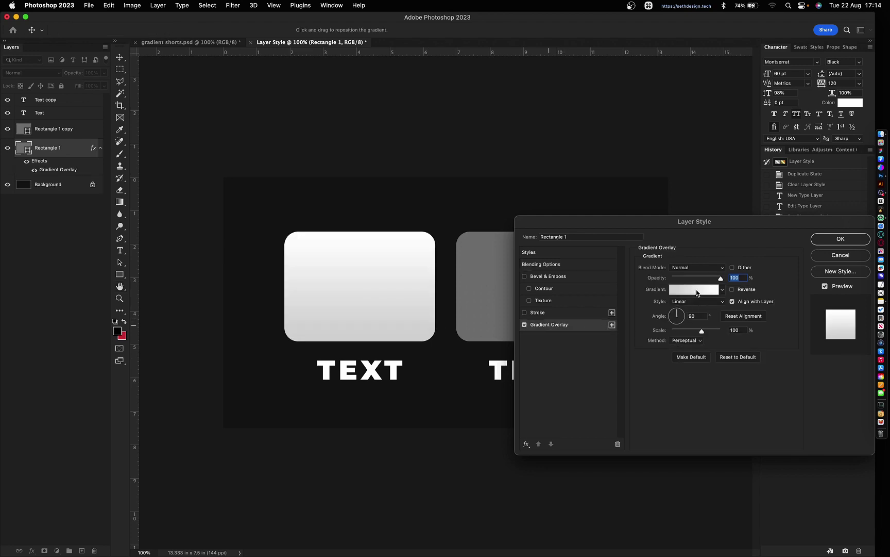
click(698, 290)
click(548, 459)
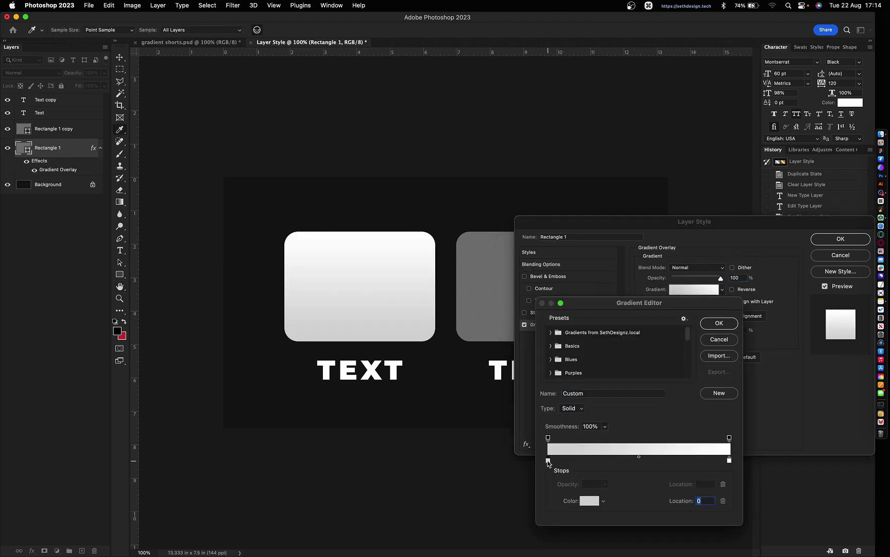
click(590, 504)
drag(562, 273, 528, 290)
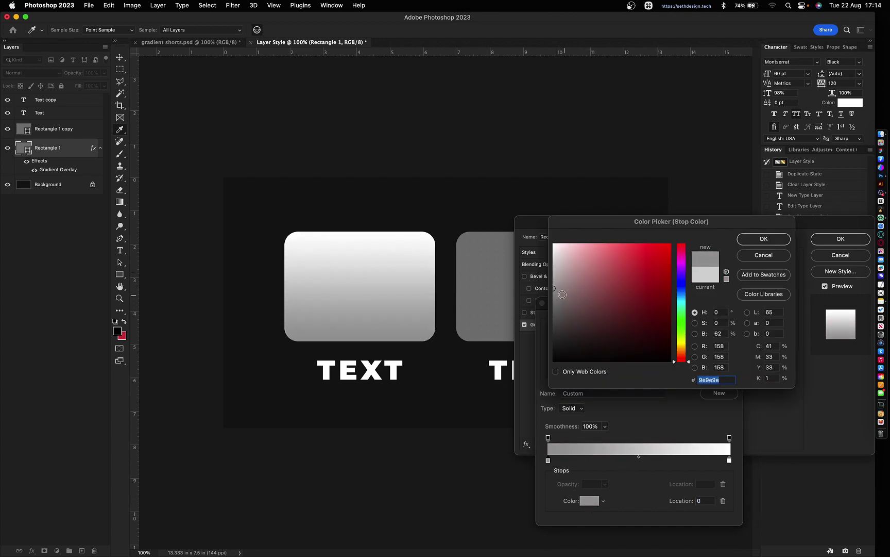
click(764, 239)
Set the right stop to light grey and add a pure white stop at 50%.
click(729, 460)
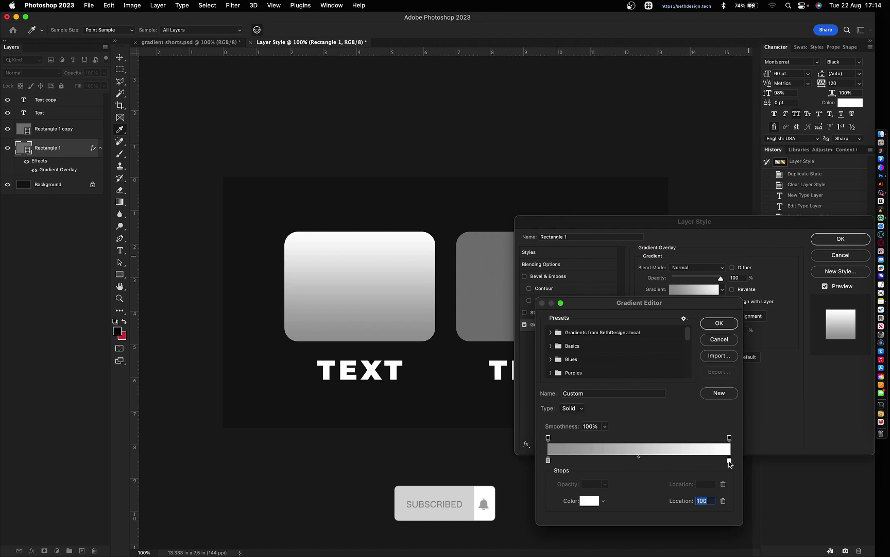
click(591, 501)
drag(557, 273, 526, 283)
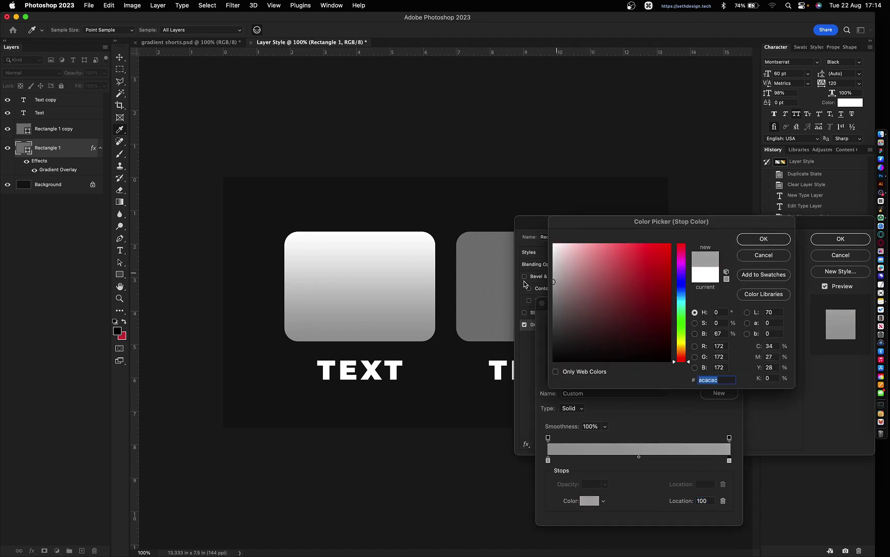
click(764, 239)
click(639, 457)
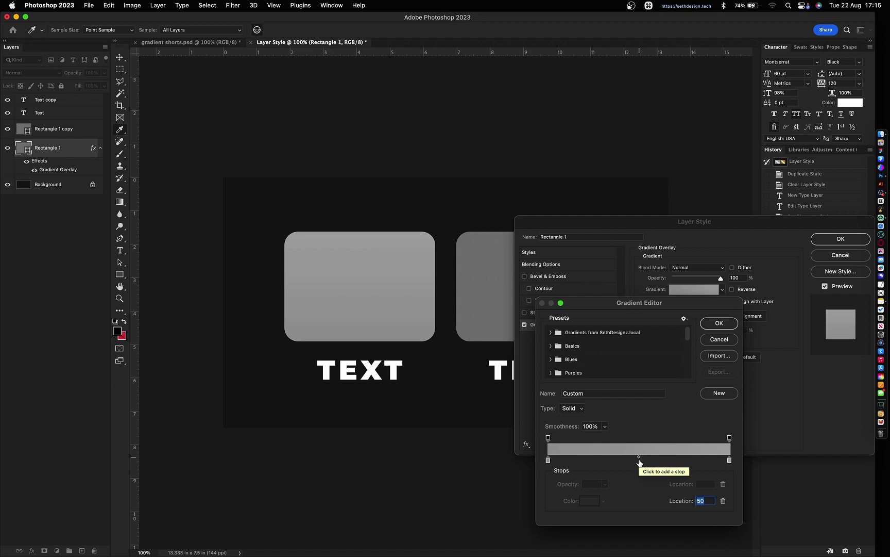
click(639, 461)
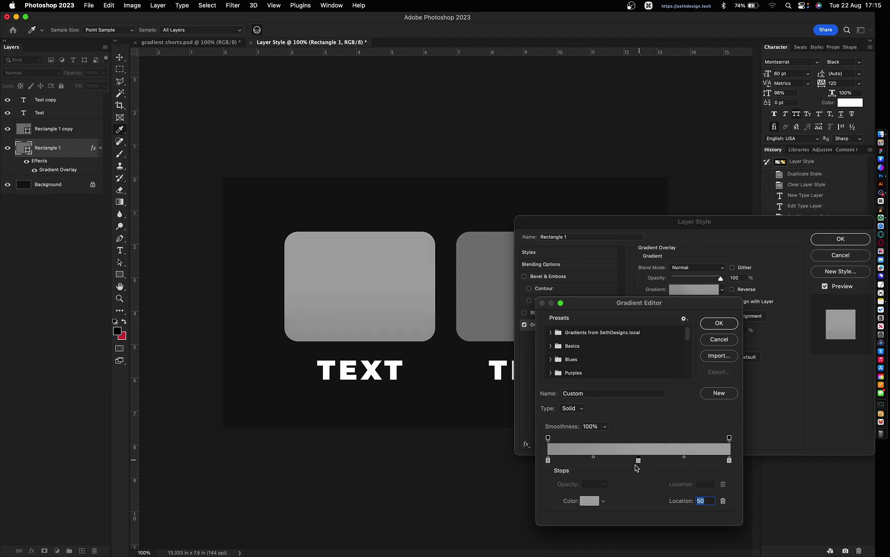
click(591, 500)
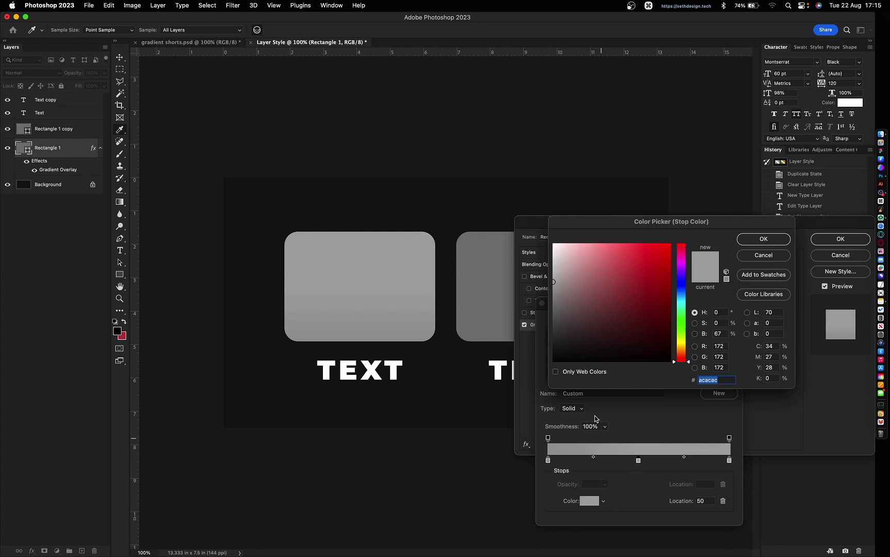
drag(562, 267, 553, 242)
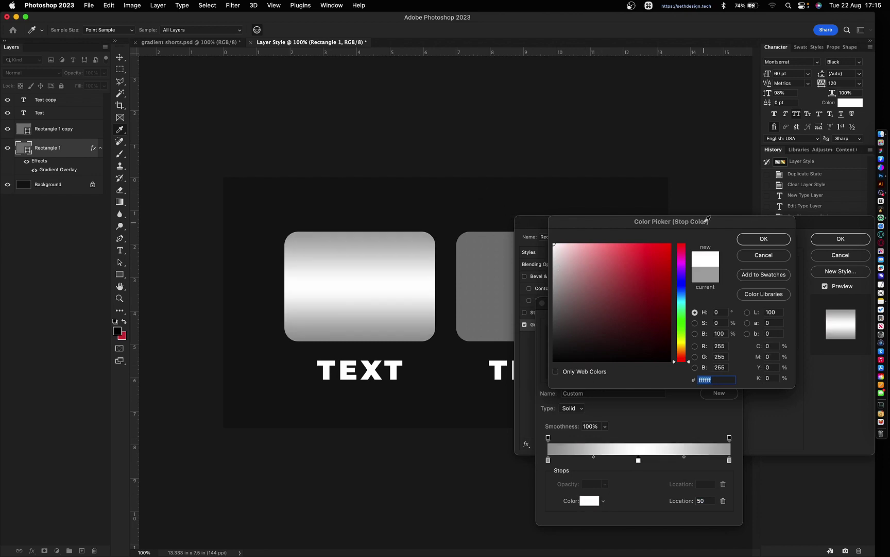
click(761, 239)
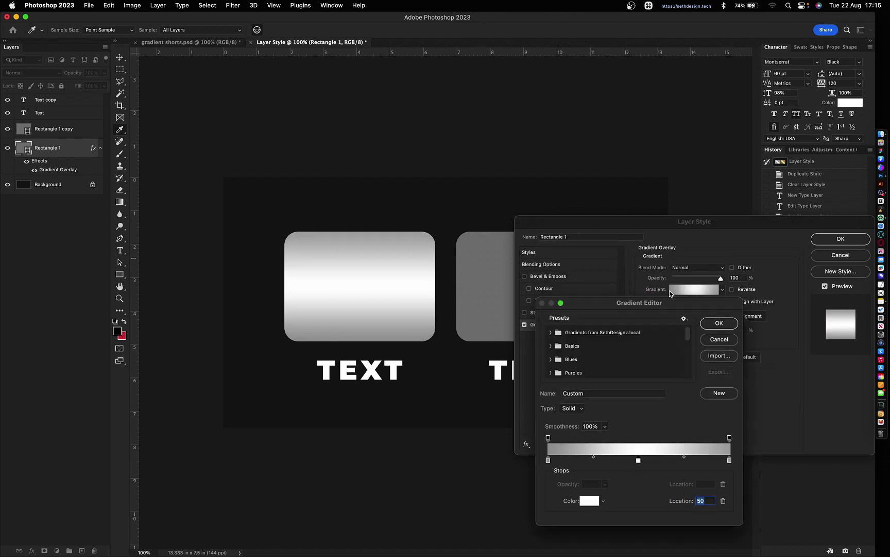
Apply the silver gradient with a 45° angle and 50% scale.
click(723, 323)
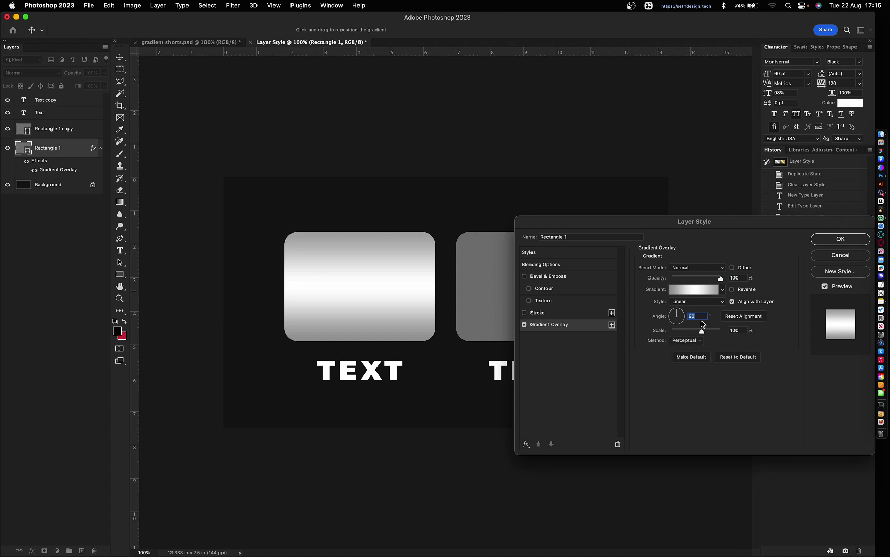
text(45)
click(737, 331)
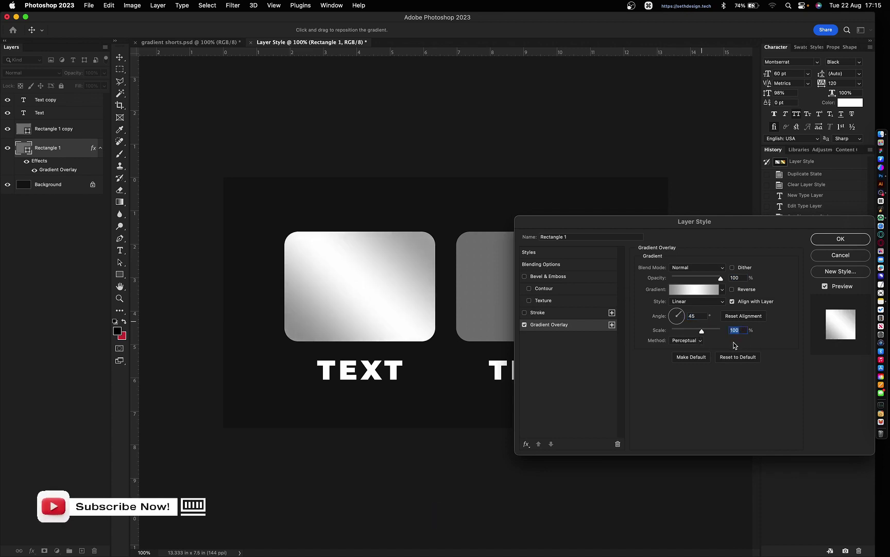
text(50)
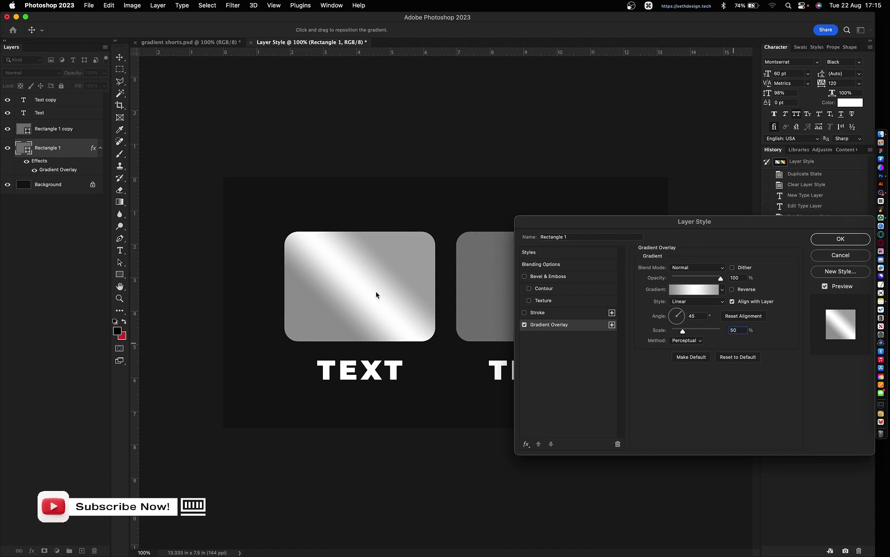
Add a default Stroke to Rectangle 1 and switch its fill type to Gradient.
click(598, 316)
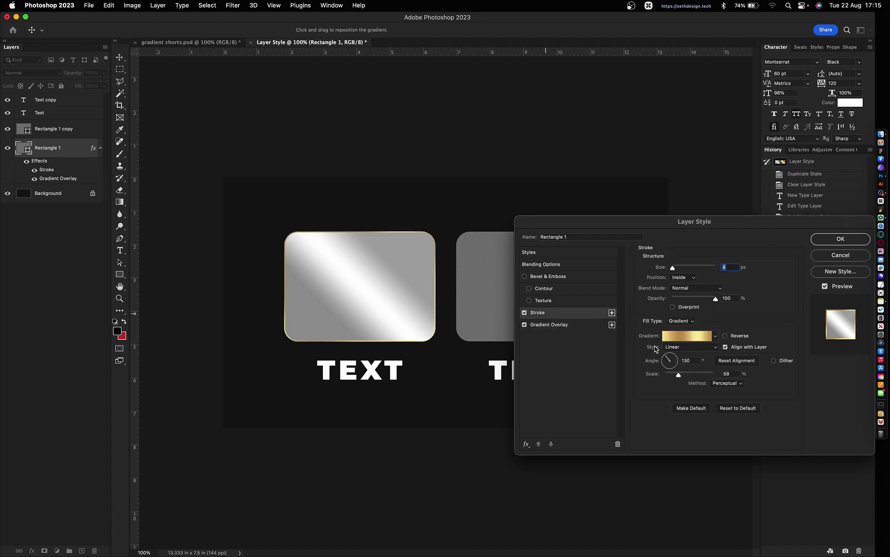
click(737, 408)
click(681, 321)
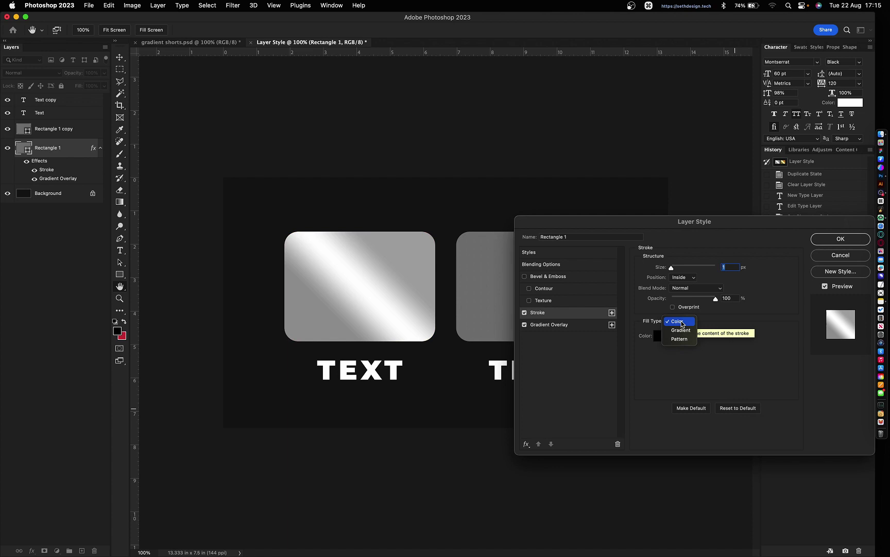
click(681, 330)
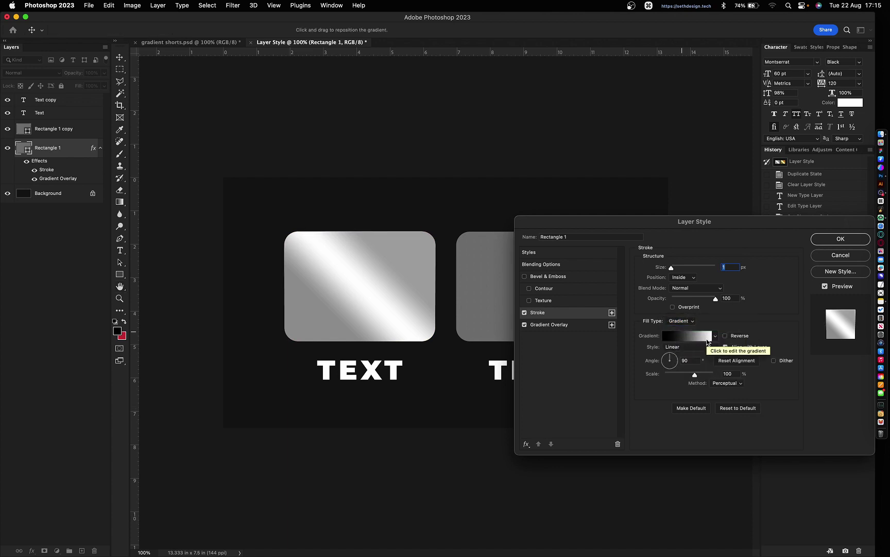
click(691, 340)
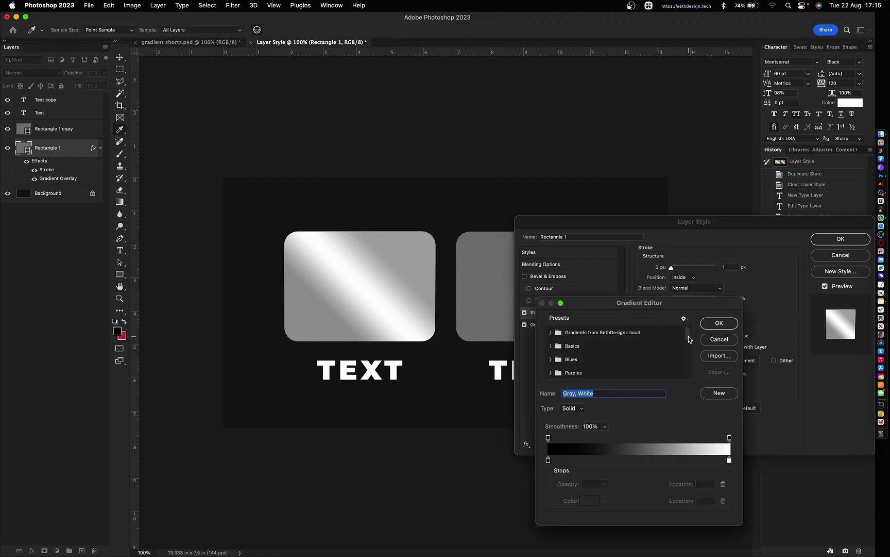
Make the stroke gradient grey at both ends with a white middle stop.
click(548, 459)
double_click(548, 459)
mouse_move(557, 309)
mouse_down()
mouse_move(526, 310)
mouse_move(513, 297)
mouse_move(506, 308)
mouse_up()
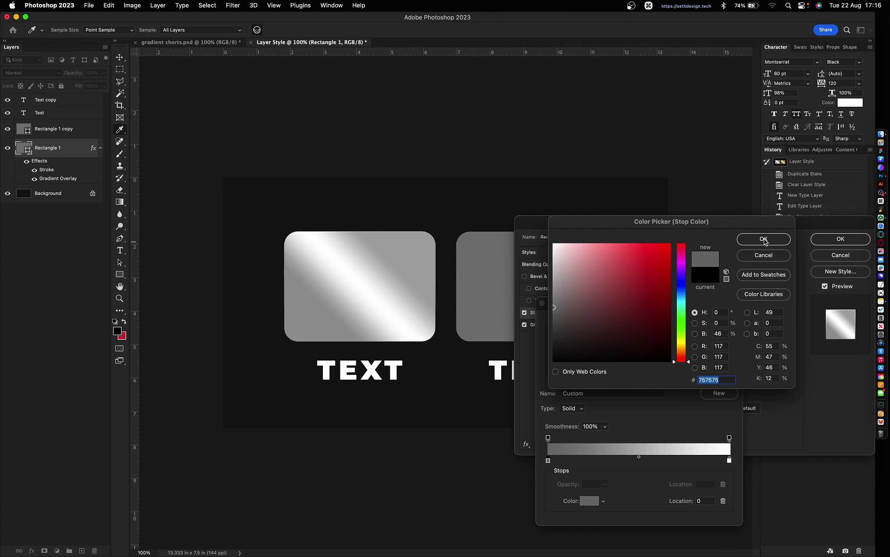
click(764, 239)
double_click(729, 460)
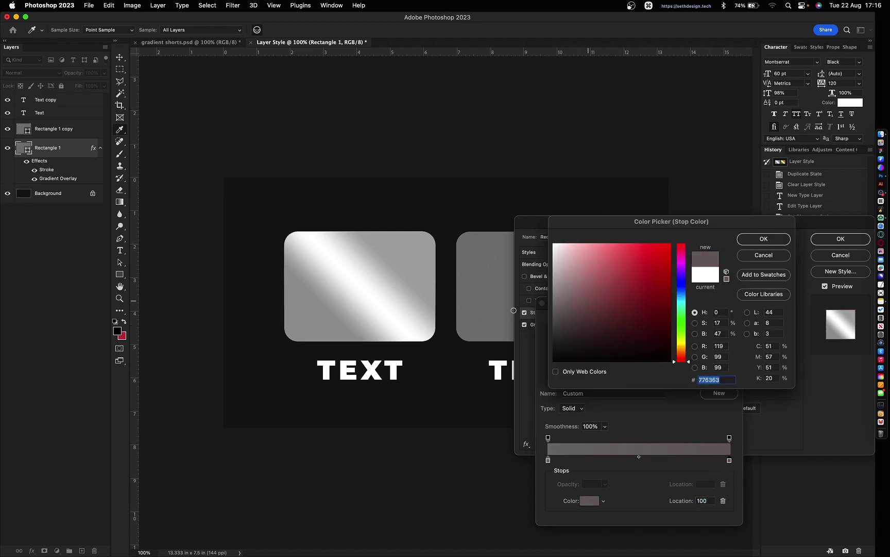
click(764, 239)
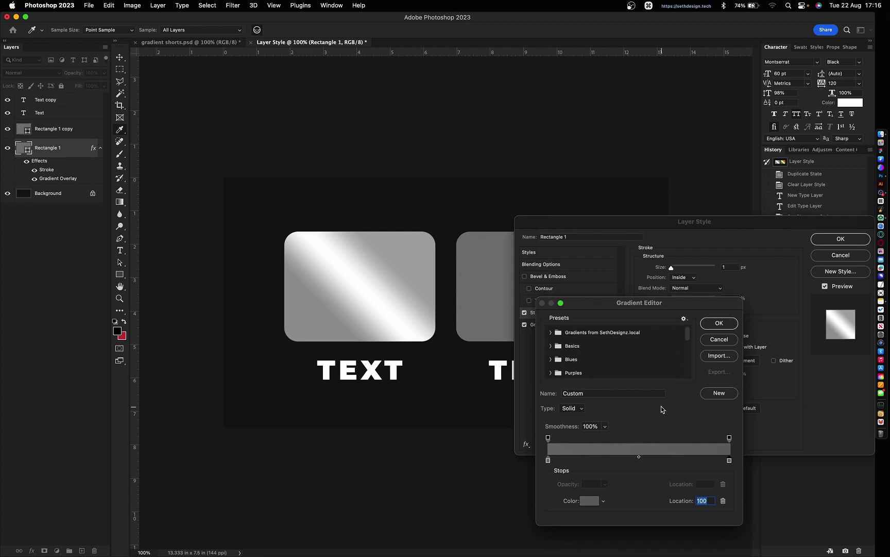
click(639, 460)
click(590, 501)
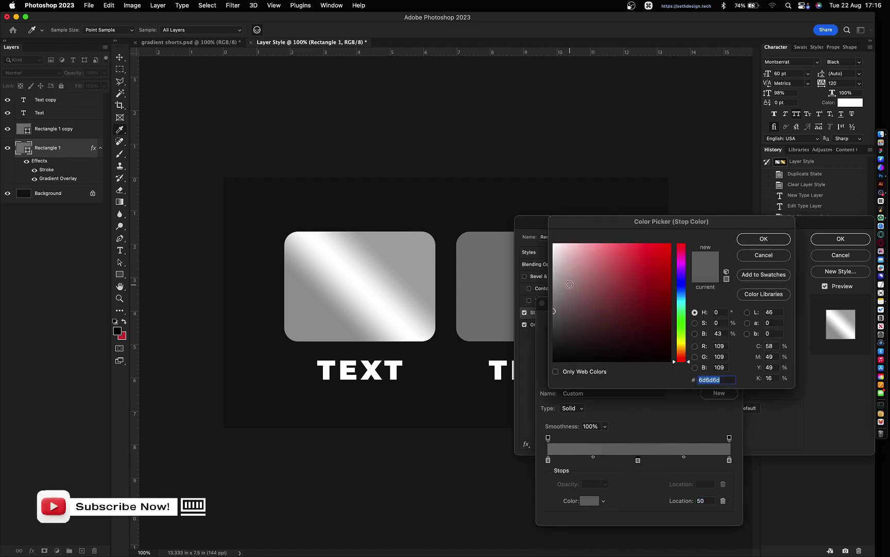
drag(583, 303, 467, 173)
key(Return)
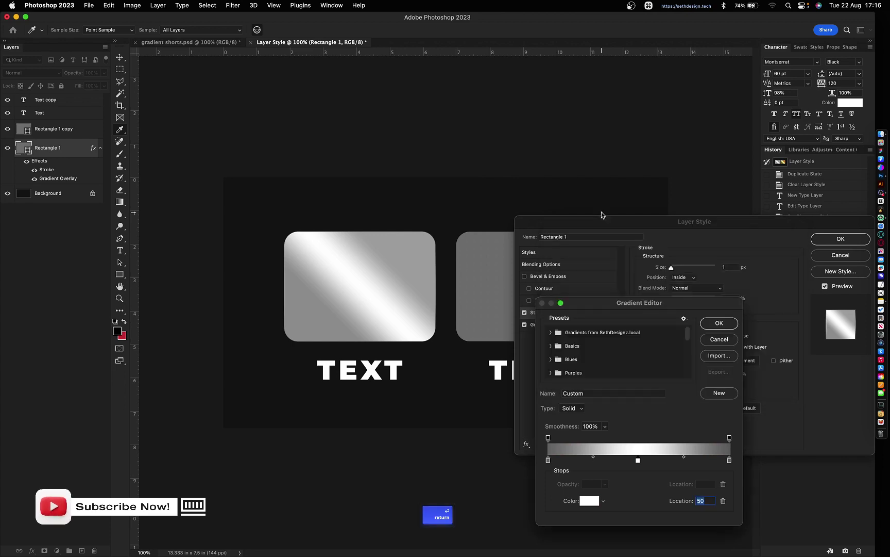
click(725, 324)
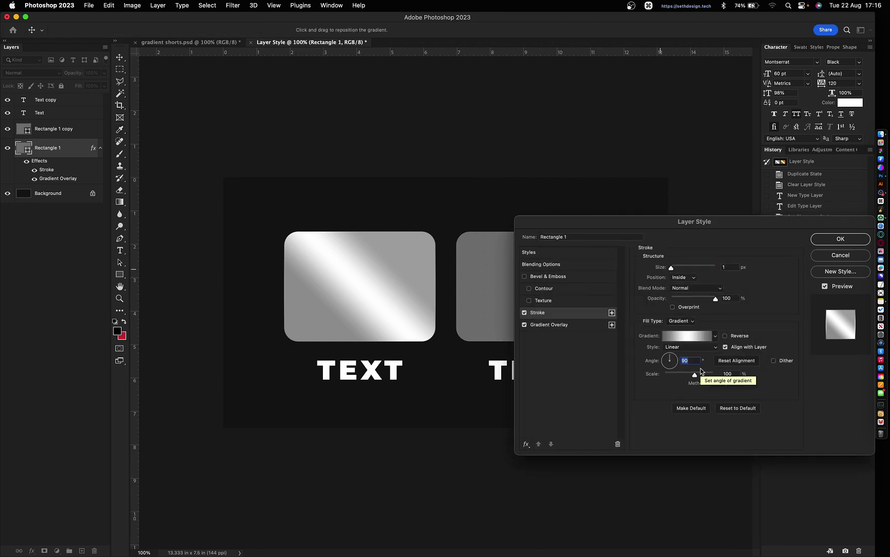
Set the stroke to 4 px with its gradient at 120° and 70% scale, and apply.
text(1)
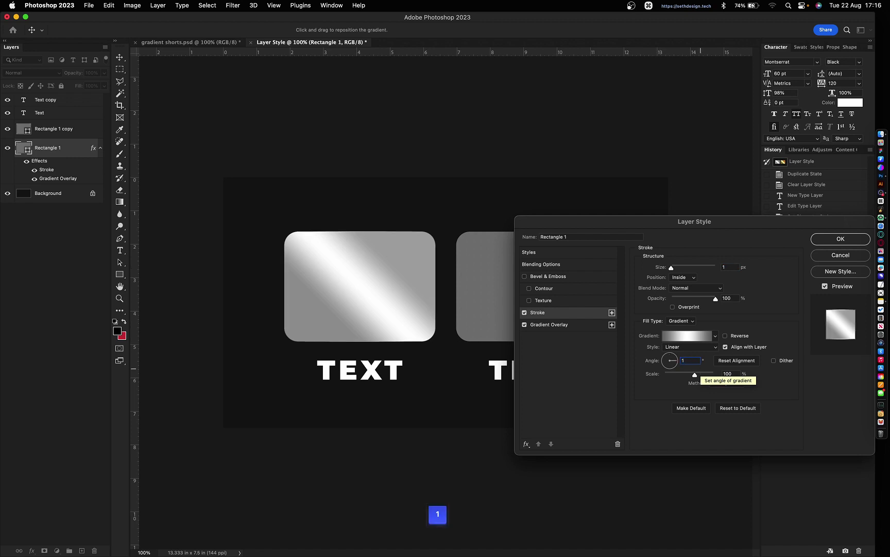
text(35)
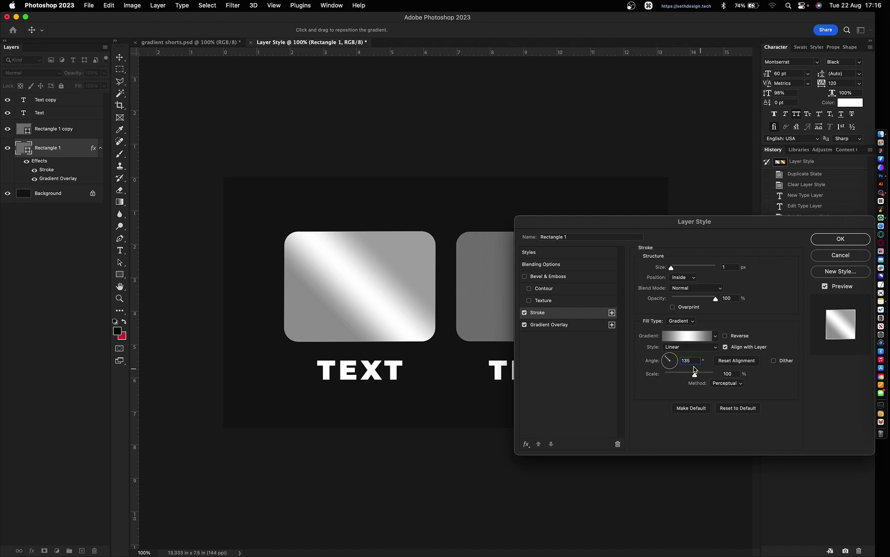
key(super+a)
text(120)
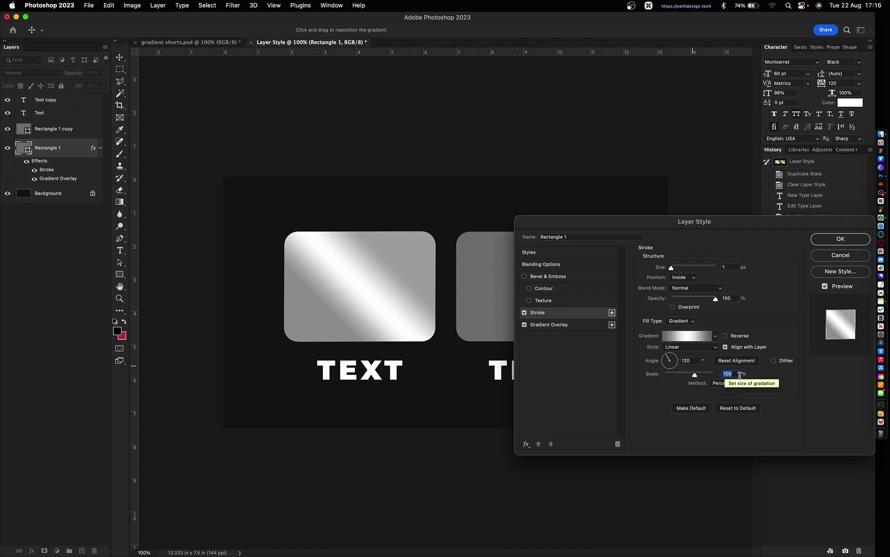
text(70)
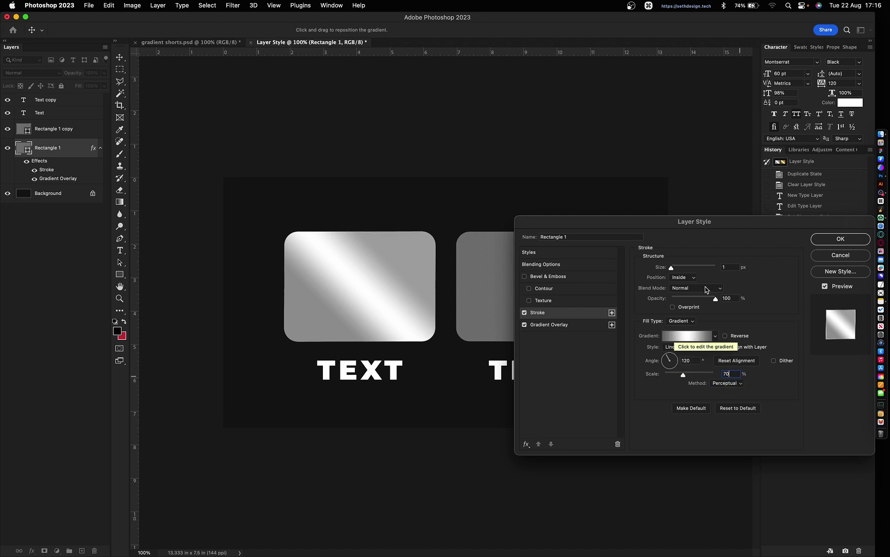
click(726, 266)
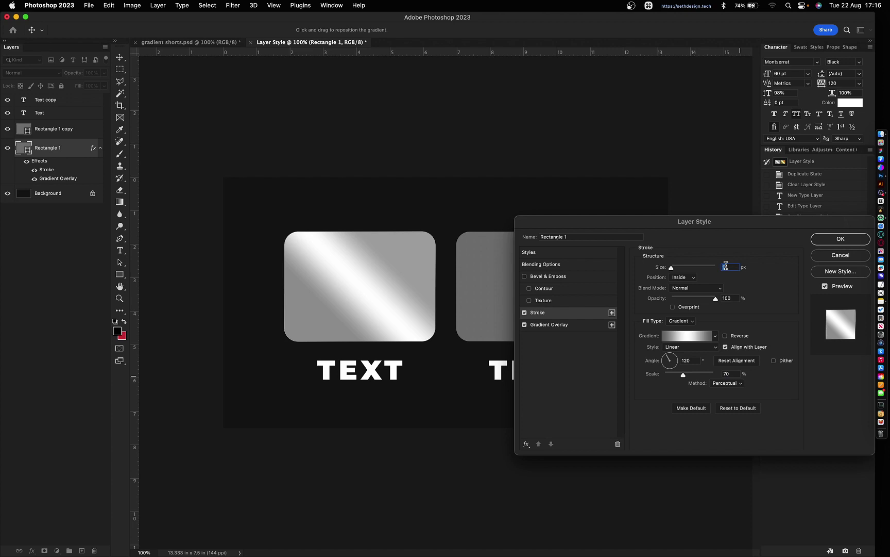
click(688, 279)
click(688, 288)
key(Up)
key(Up)
key(Up)
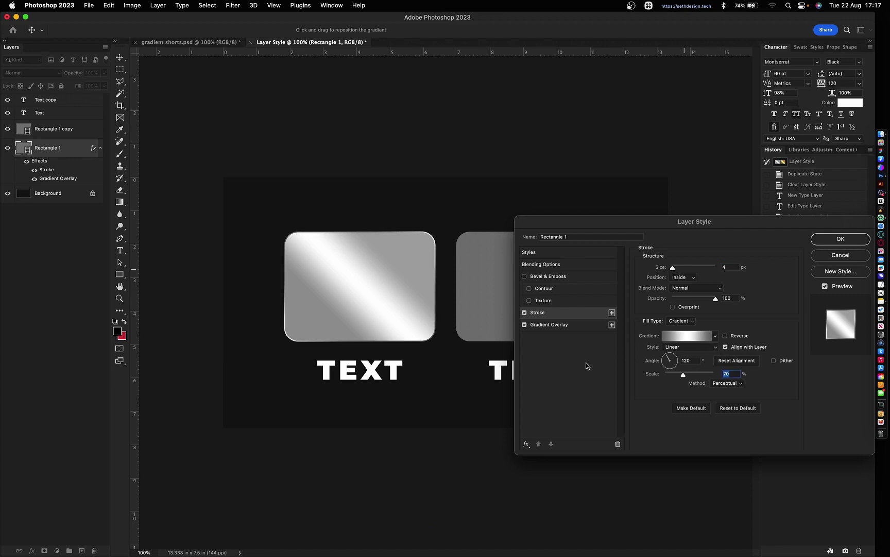
key(Return)
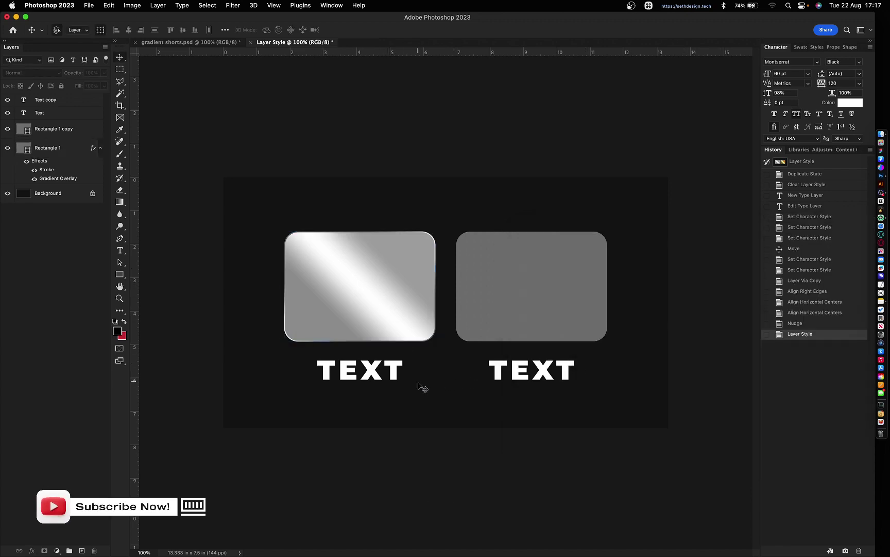
Select the plain grey right rectangle, Rectangle 1 copy.
click(399, 308)
click(437, 359)
click(407, 302)
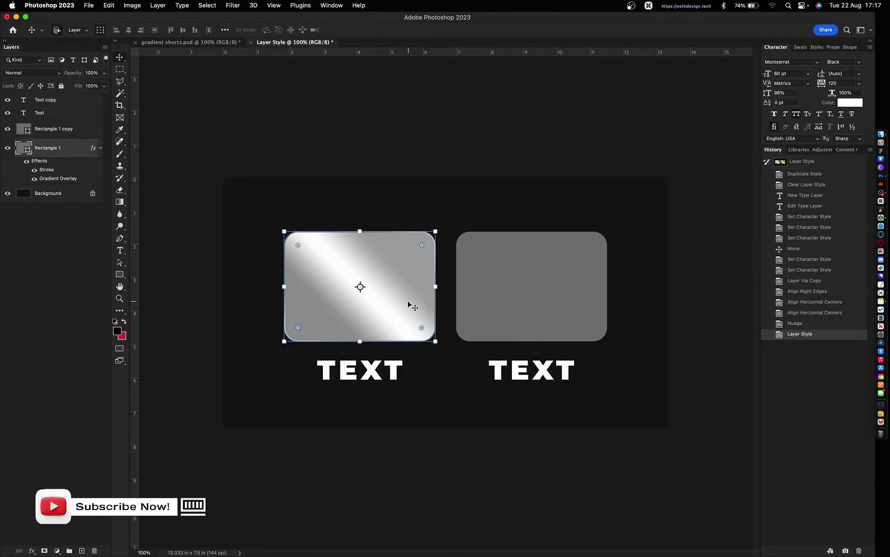
click(469, 412)
click(510, 308)
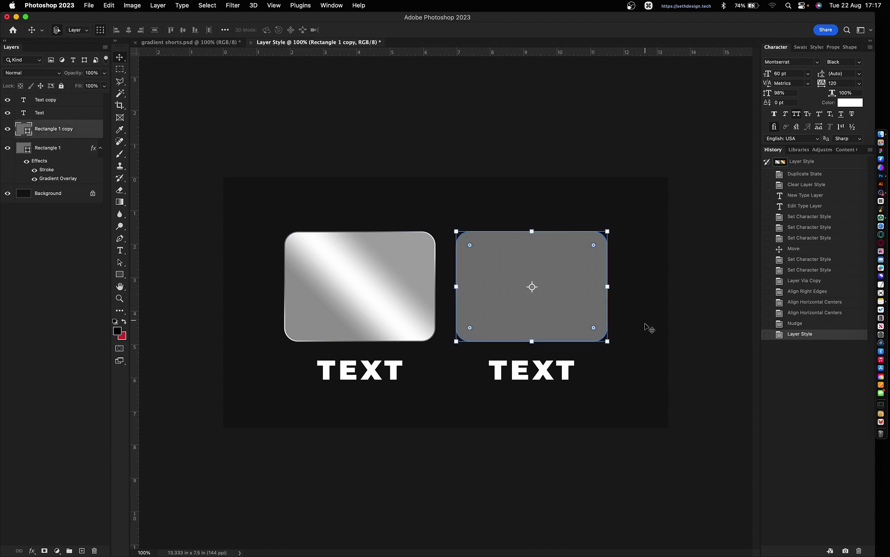
click(745, 177)
click(792, 47)
click(82, 129)
Give Rectangle 1 copy a Gradient Overlay reset to defaults: linear, 90°, 100% scale.
double_click(83, 132)
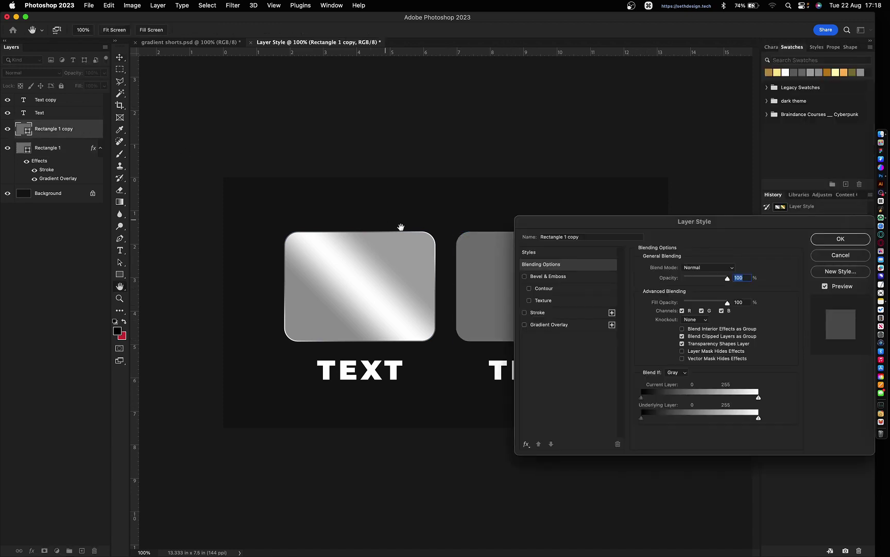
click(556, 327)
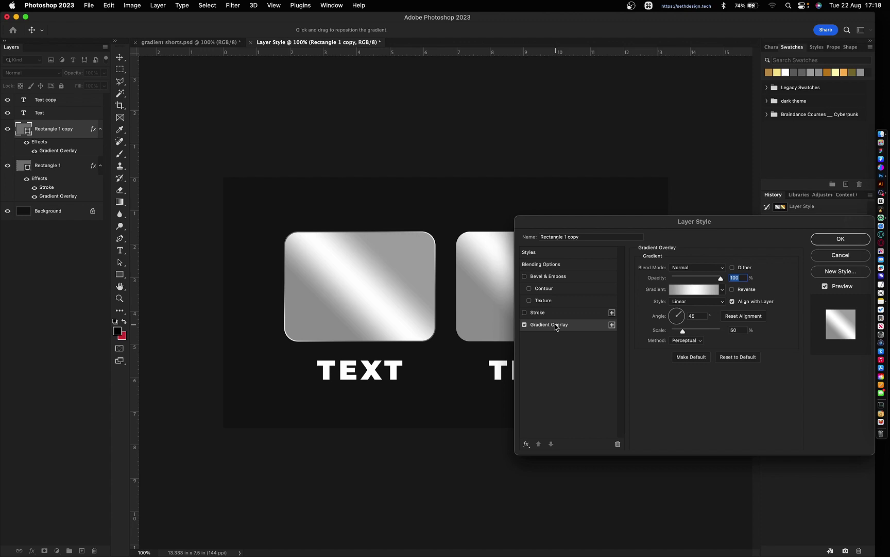
click(732, 357)
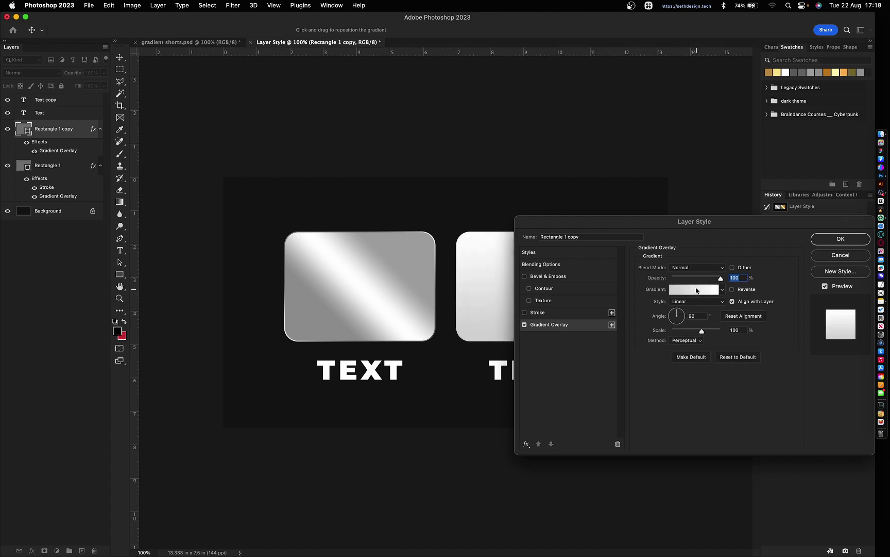
drag(670, 223, 153, 44)
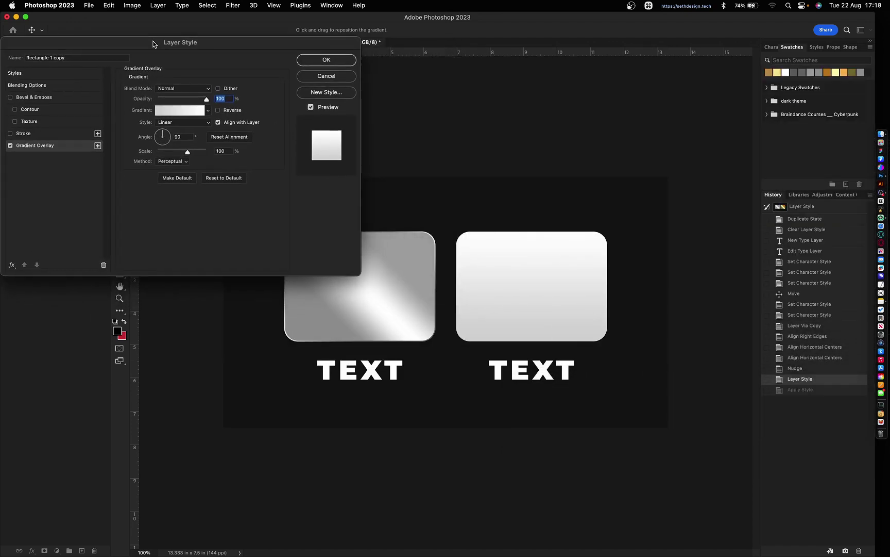
Set both overlay gradient stops to gold #c59958.
click(179, 110)
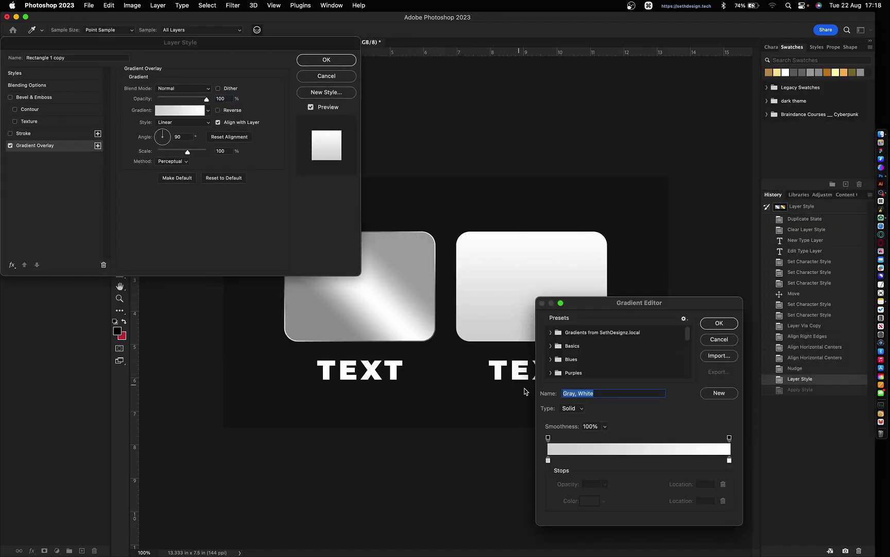
click(548, 460)
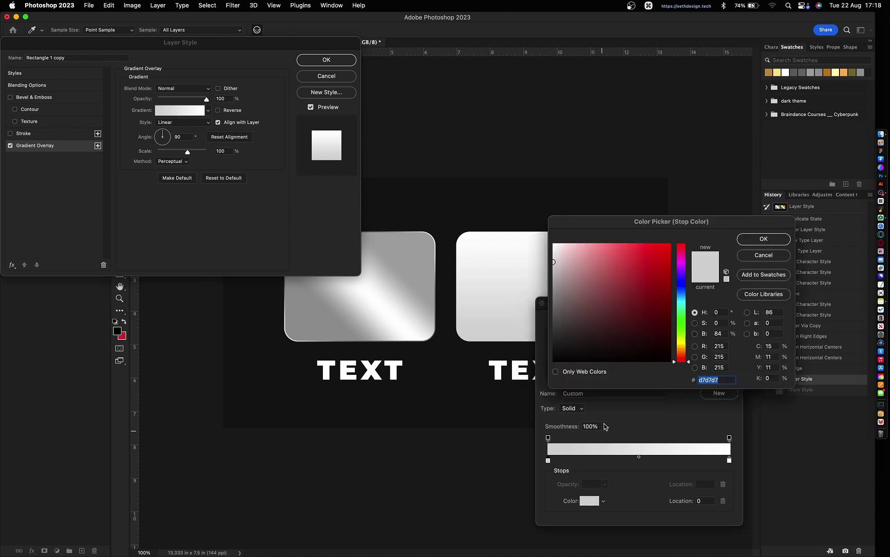
click(590, 501)
drag(542, 303, 53, 260)
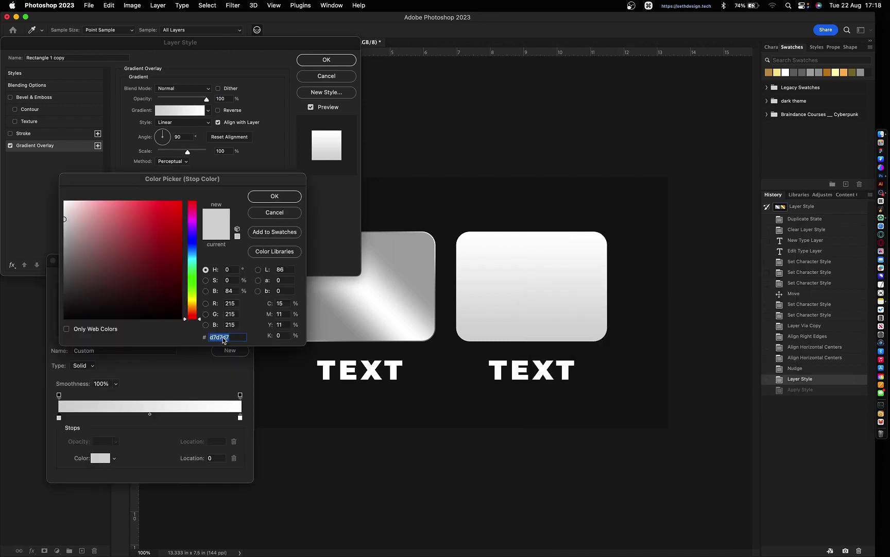
text(c59958)
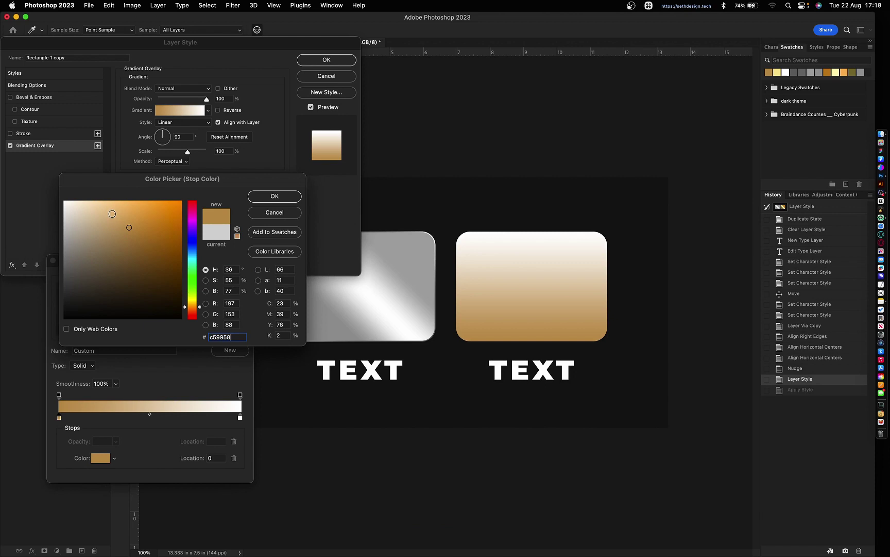
click(265, 198)
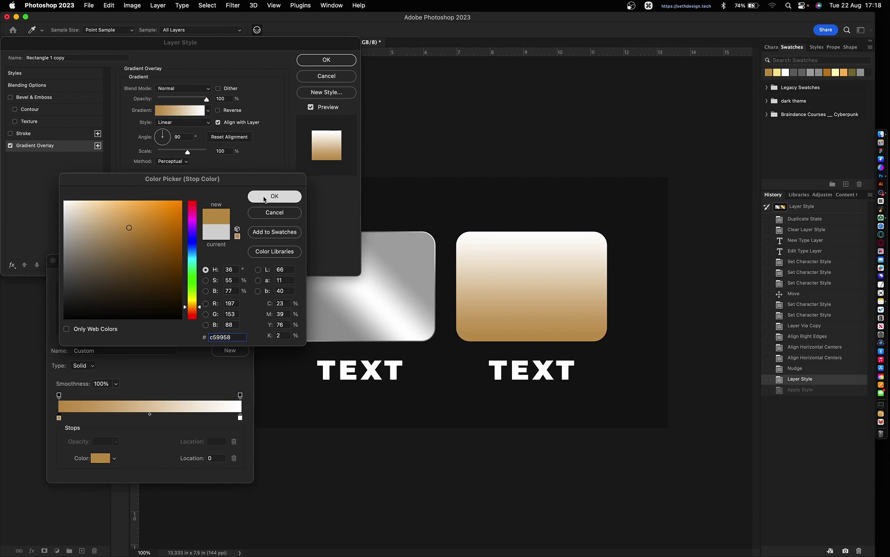
click(241, 417)
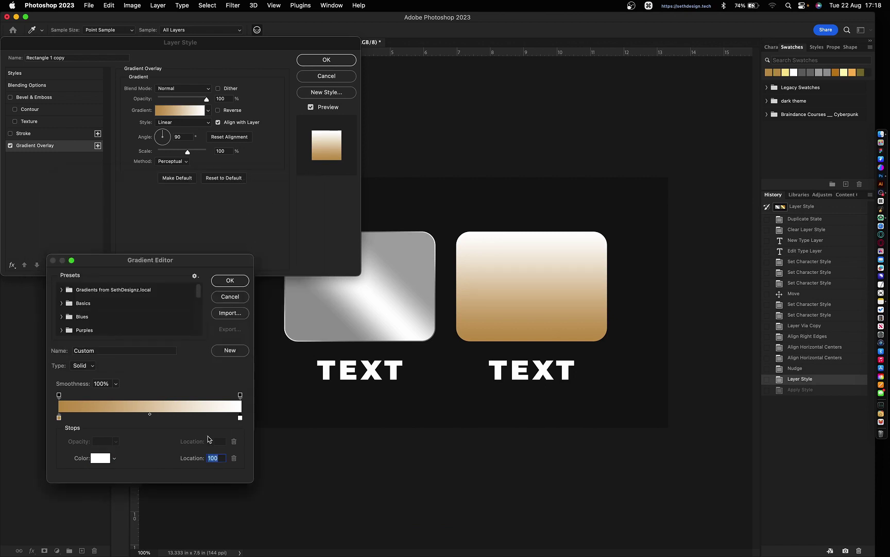
click(101, 458)
text(c59958)
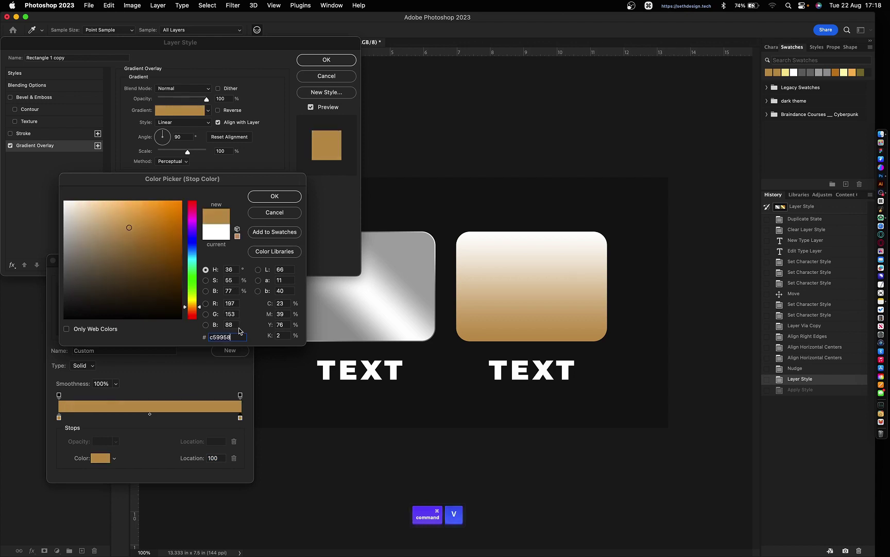
key(Return)
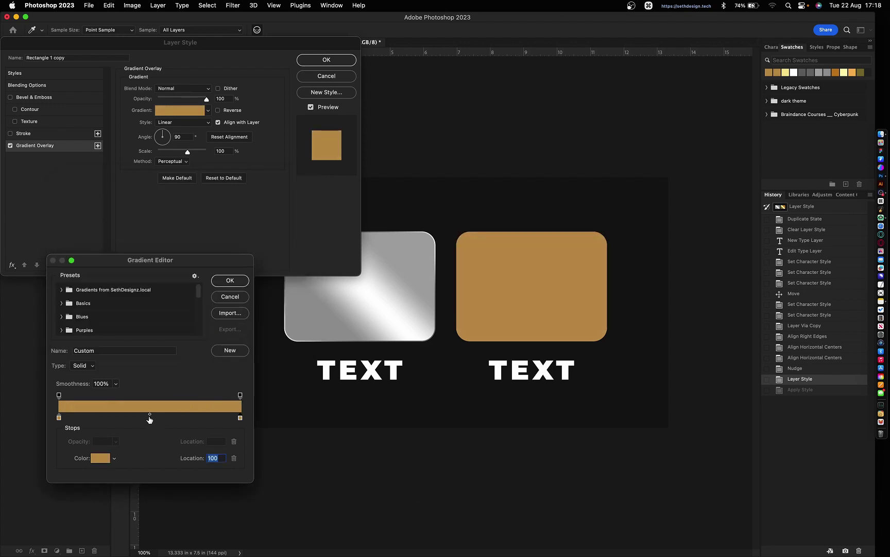
Add a pale yellow #fae79d stop in the gradient's middle.
click(150, 419)
click(102, 458)
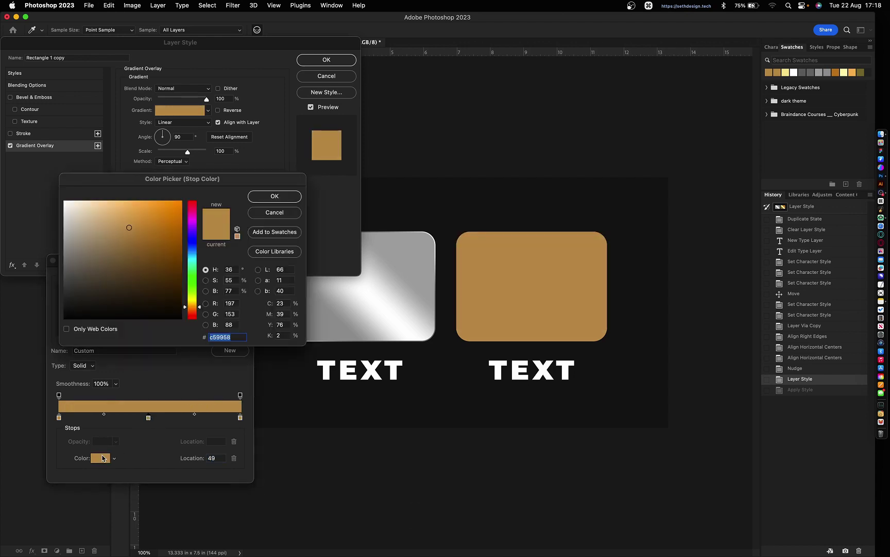
click(784, 74)
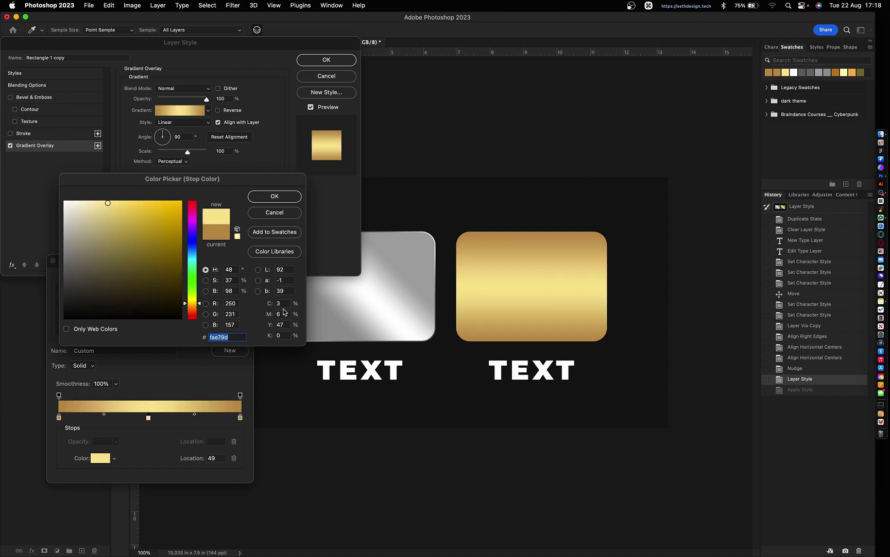
key(Return)
key(Return)
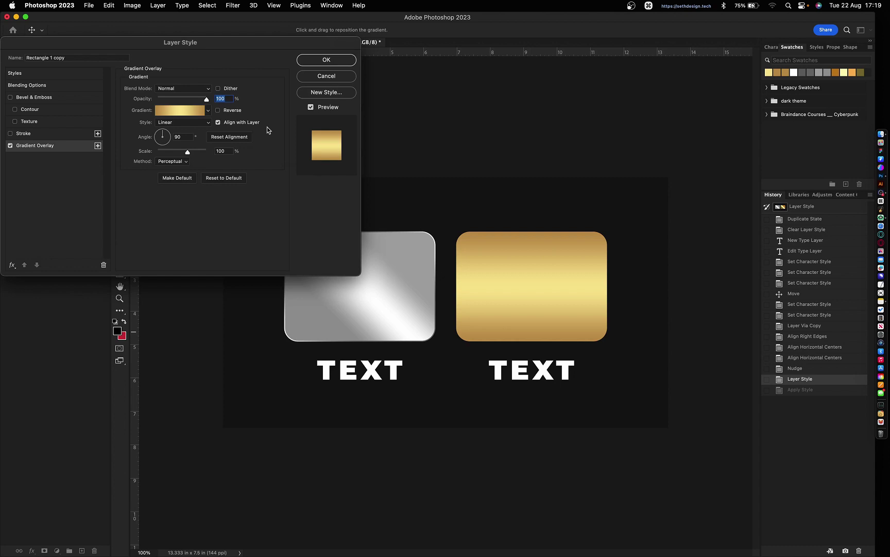
Set the gold overlay's scale to 40% and angle to 45°.
click(185, 137)
click(221, 151)
key(shift+Down)
key(shift+Down)
key(shift+Down)
key(shift+Down)
key(shift+Down)
key(shift+Down)
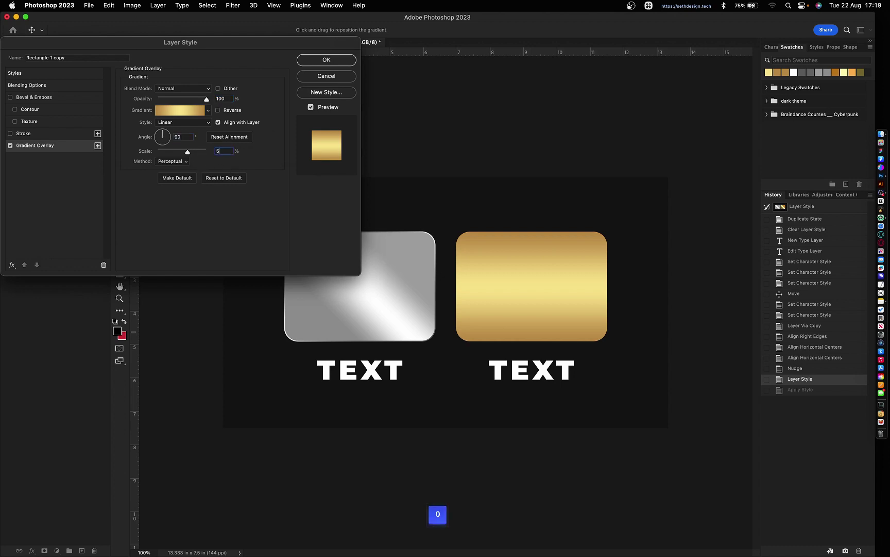
click(186, 137)
text(45)
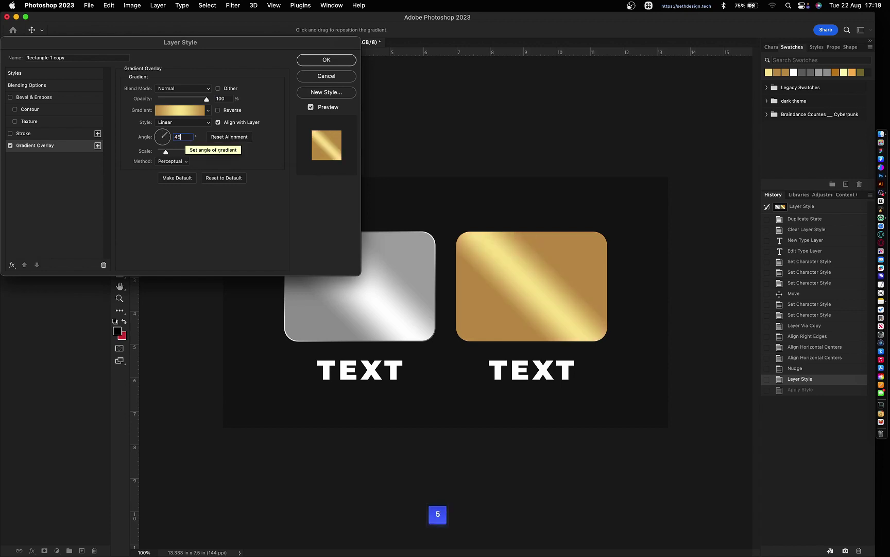
Add a Stroke whose gradient runs gold, pale yellow, gold.
click(38, 135)
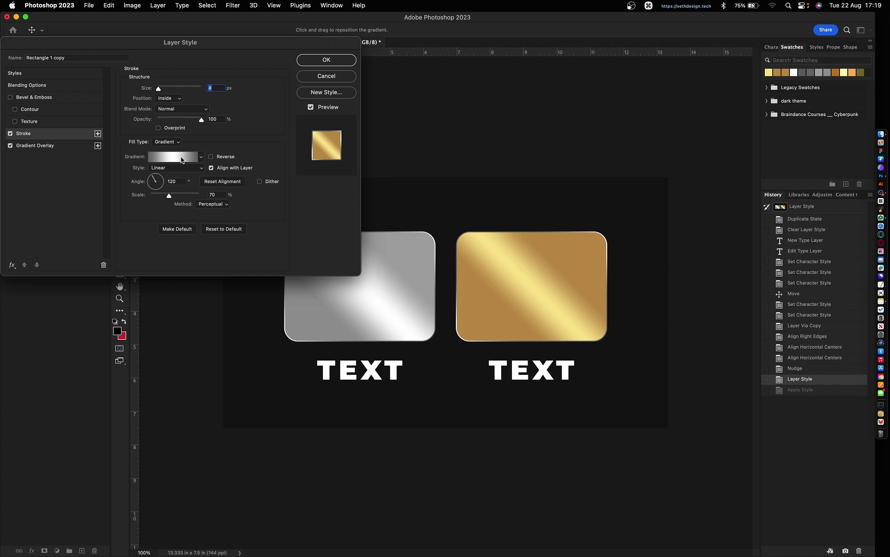
click(181, 159)
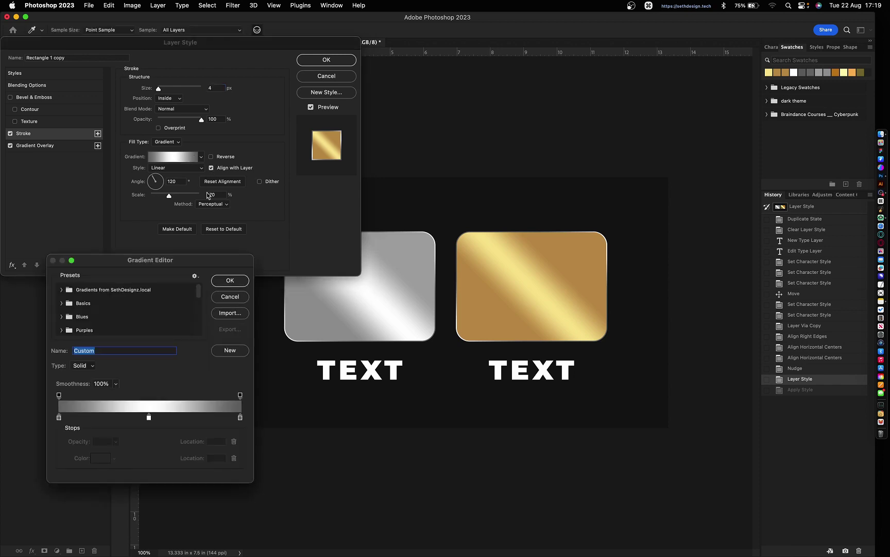
click(59, 417)
click(102, 458)
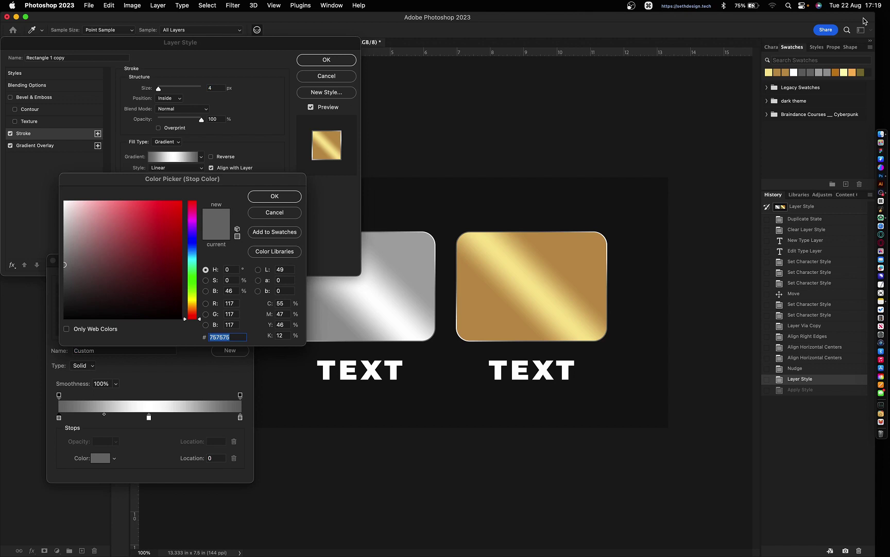
click(779, 74)
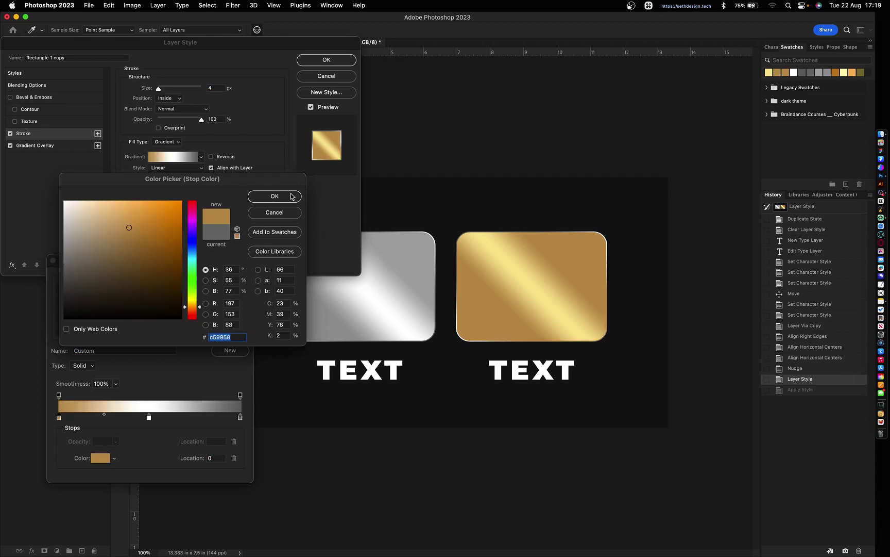
click(274, 197)
click(240, 417)
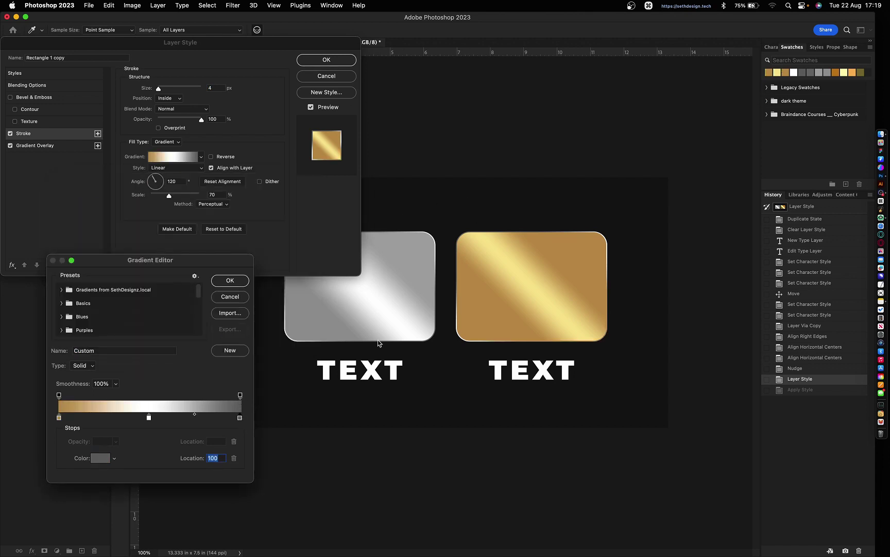
click(777, 72)
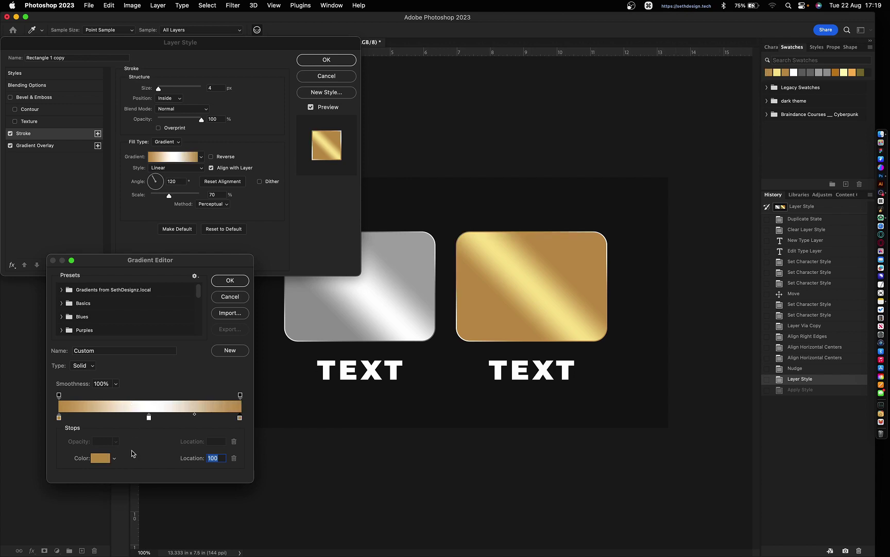
click(149, 418)
click(777, 72)
click(230, 280)
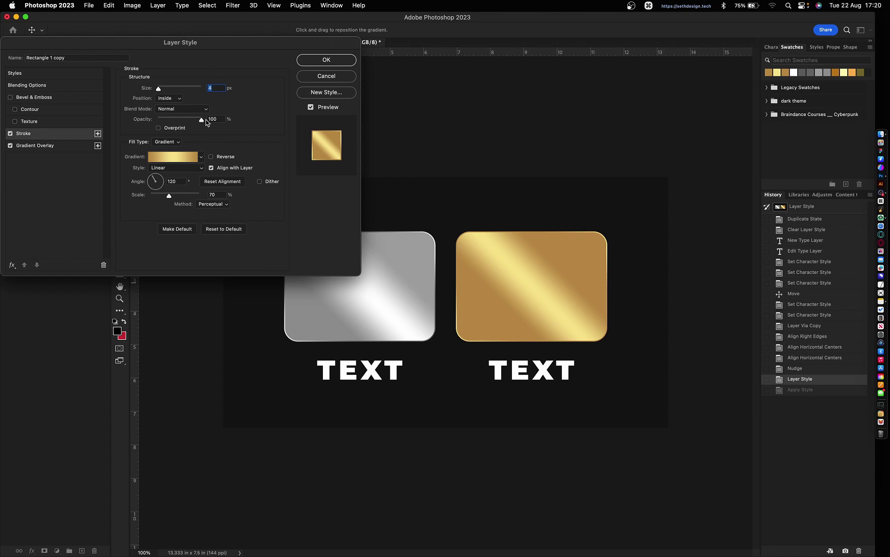
Turn on Overprint for the stroke, reposition the gradient, and apply the style.
click(159, 127)
drag(515, 268, 531, 286)
key(Return)
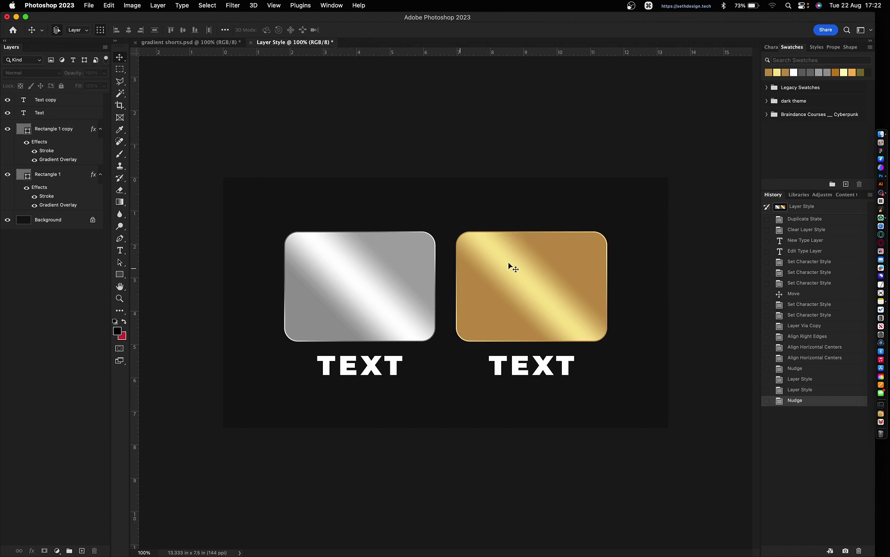
Save the gold card's look as a new preset in the Styles panel.
click(481, 321)
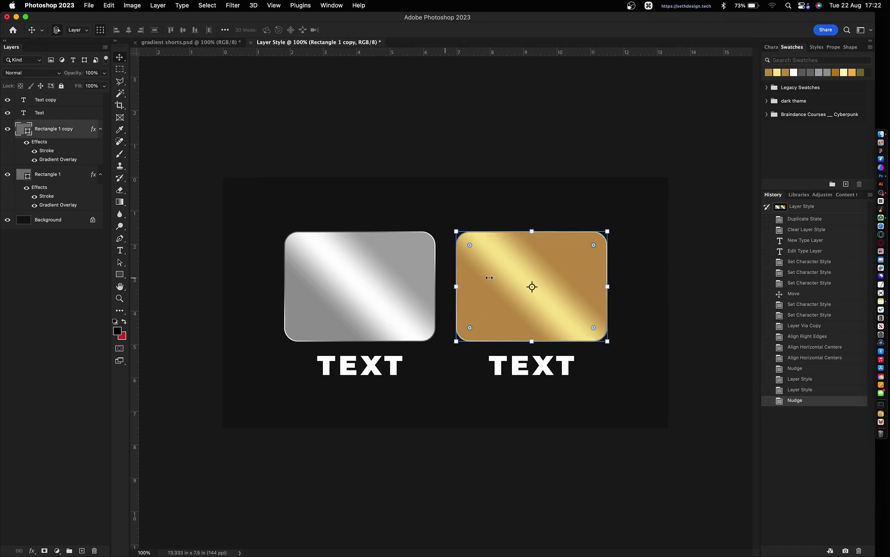
click(812, 48)
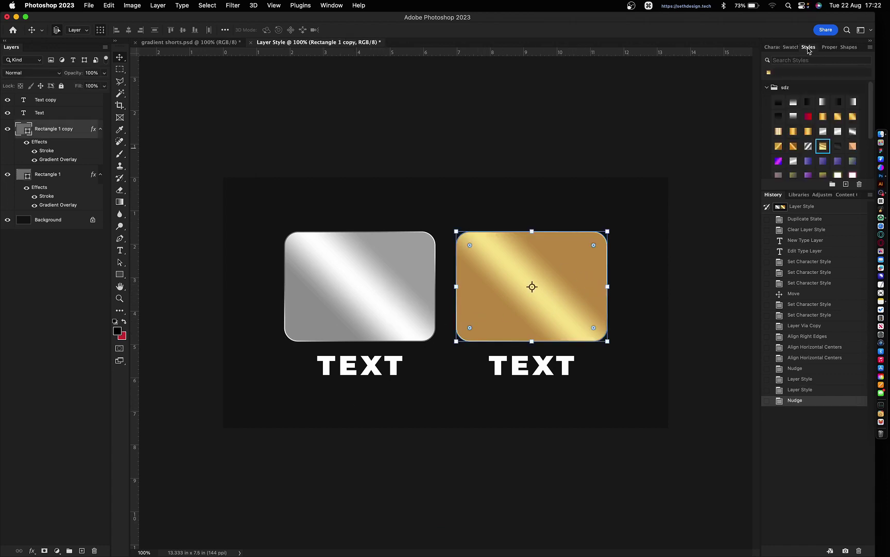
scroll(836, 185, down, 4)
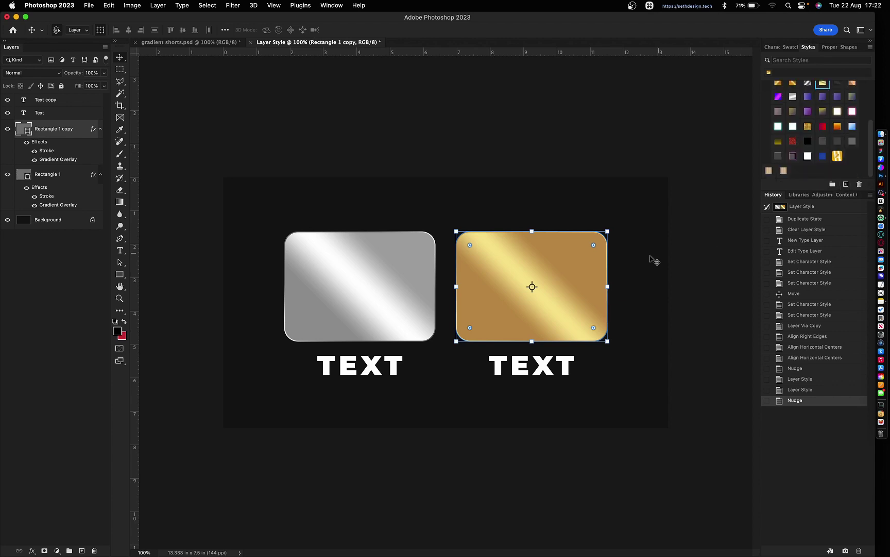
click(847, 184)
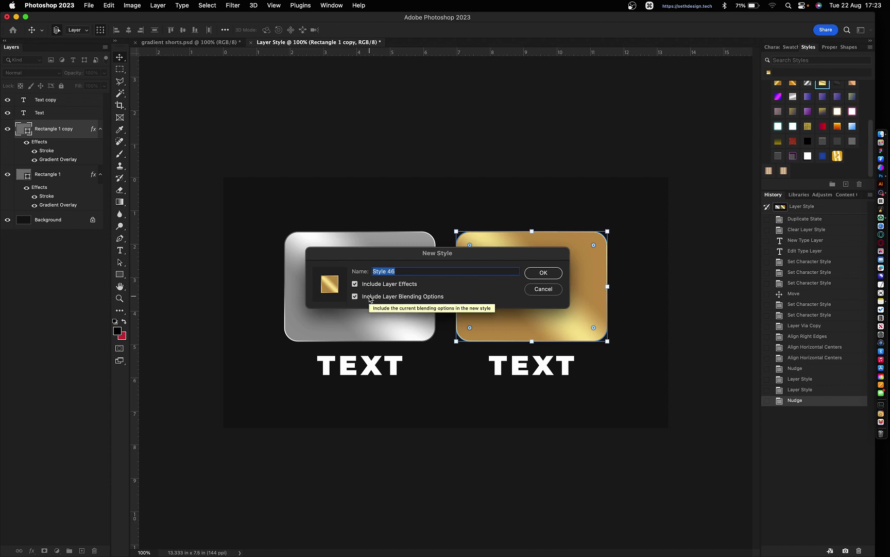
click(544, 273)
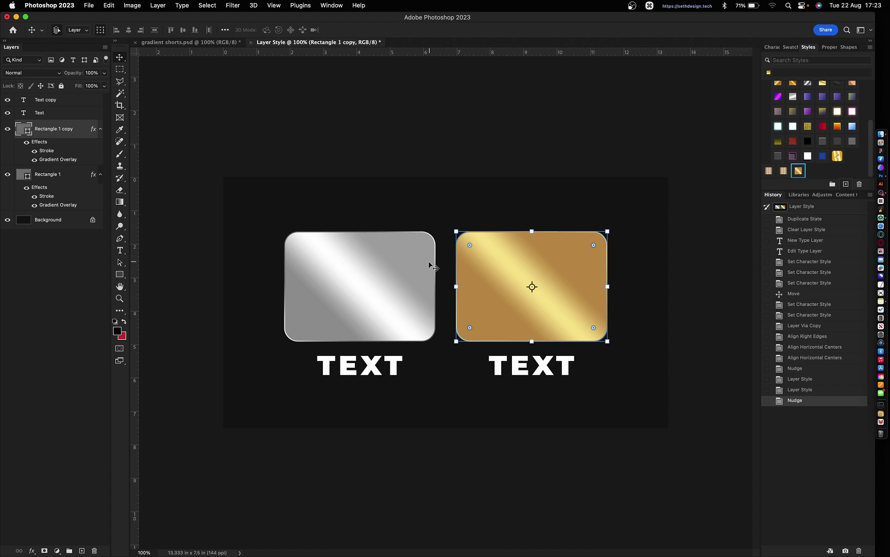
Save Rectangle 1's look as a style named 'silver gradient' including blending options.
click(403, 275)
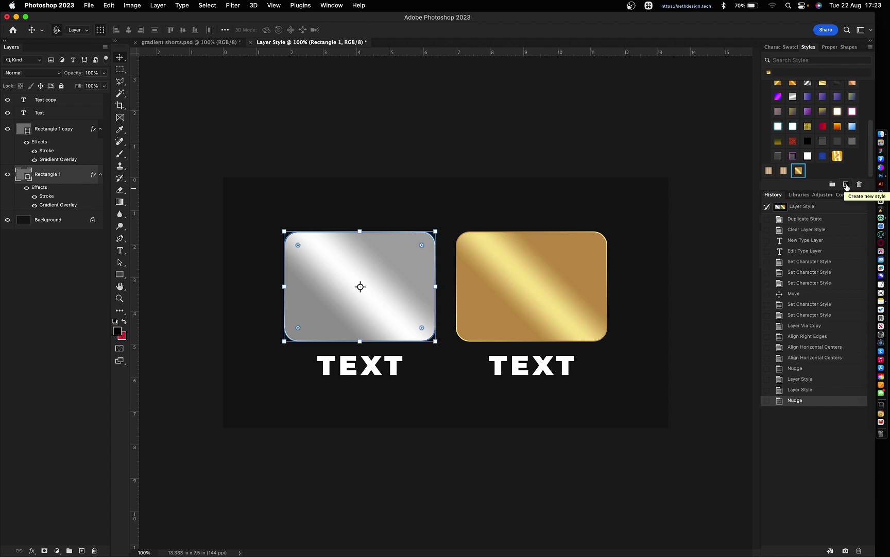
click(846, 185)
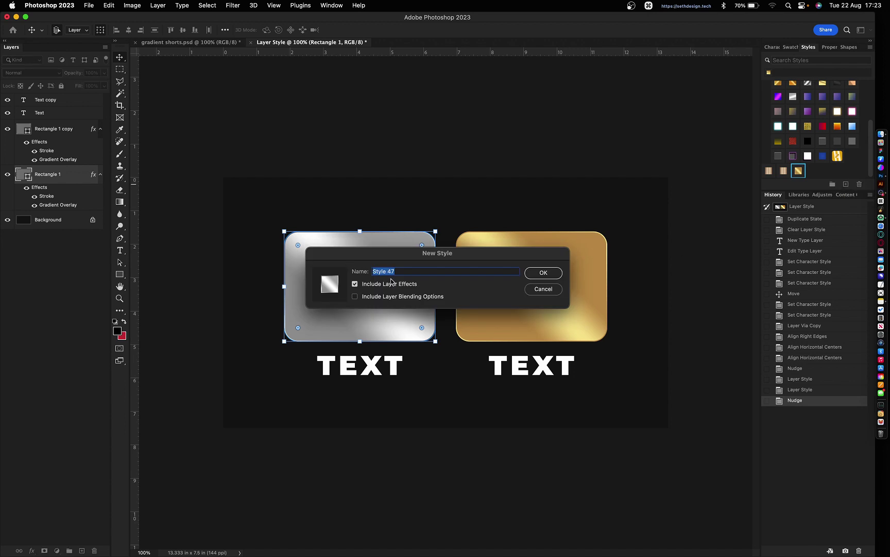
text(si)
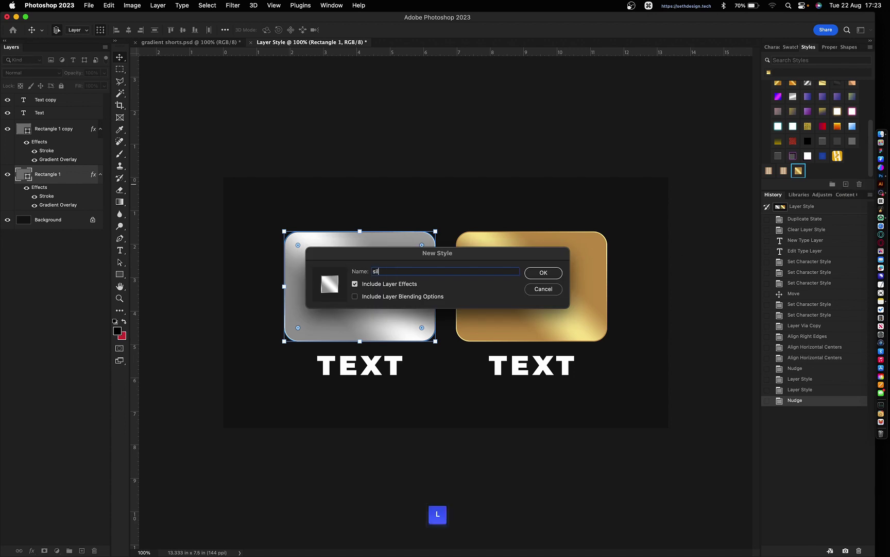
text(lver gradient)
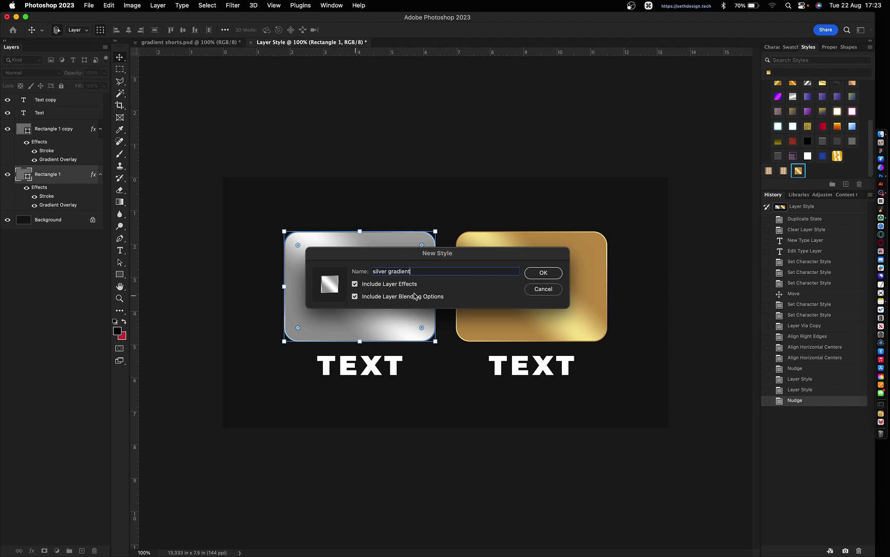
click(542, 273)
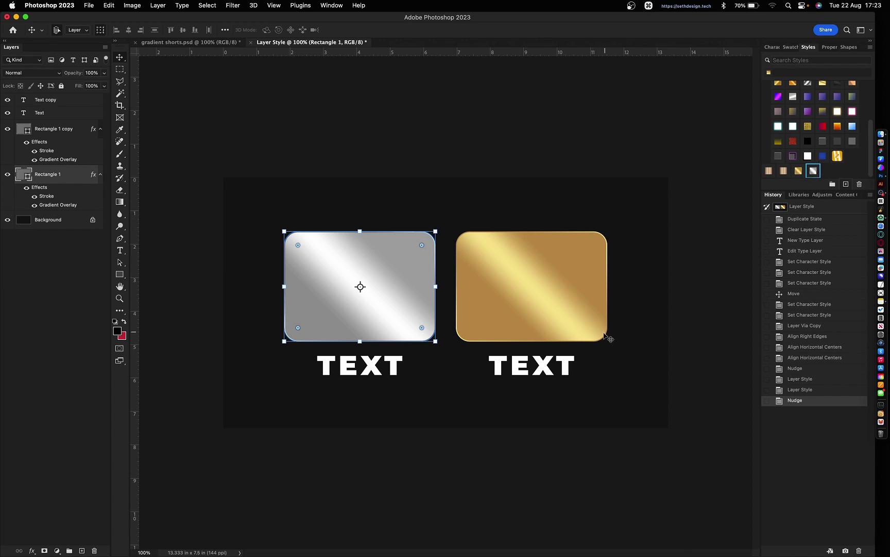
Apply the 'silver gradient' style to the left Text layer and the gold style to Text copy.
click(538, 407)
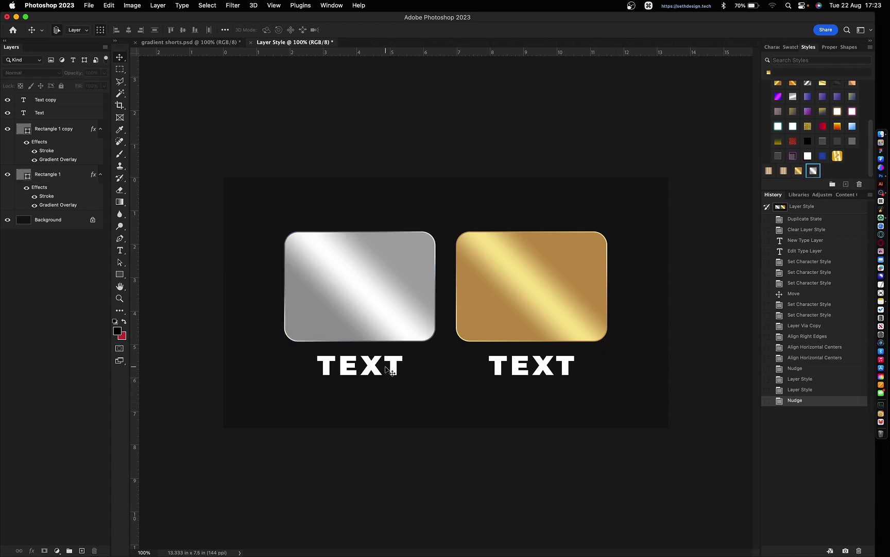
click(386, 367)
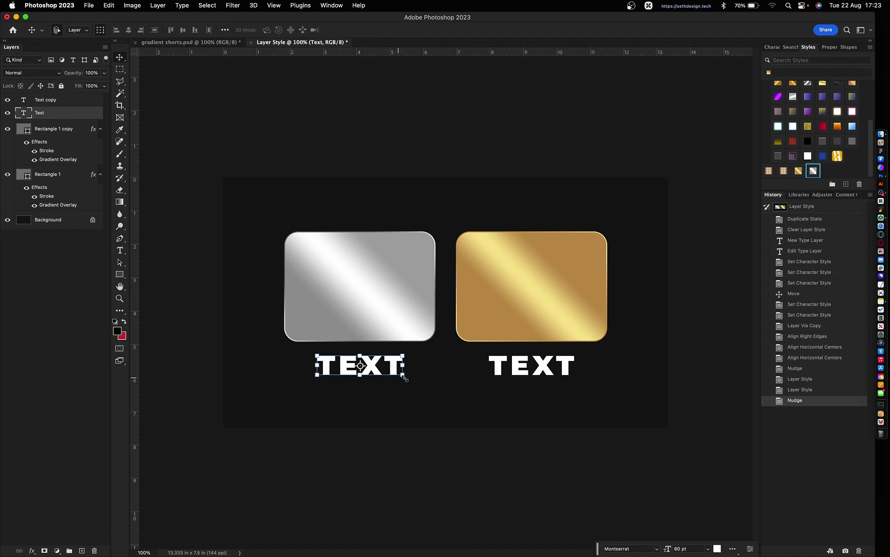
click(813, 170)
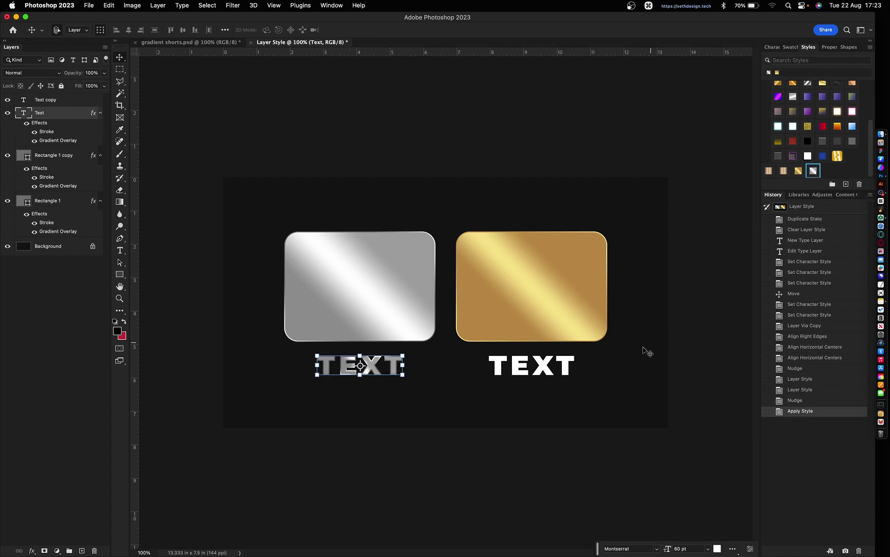
click(525, 369)
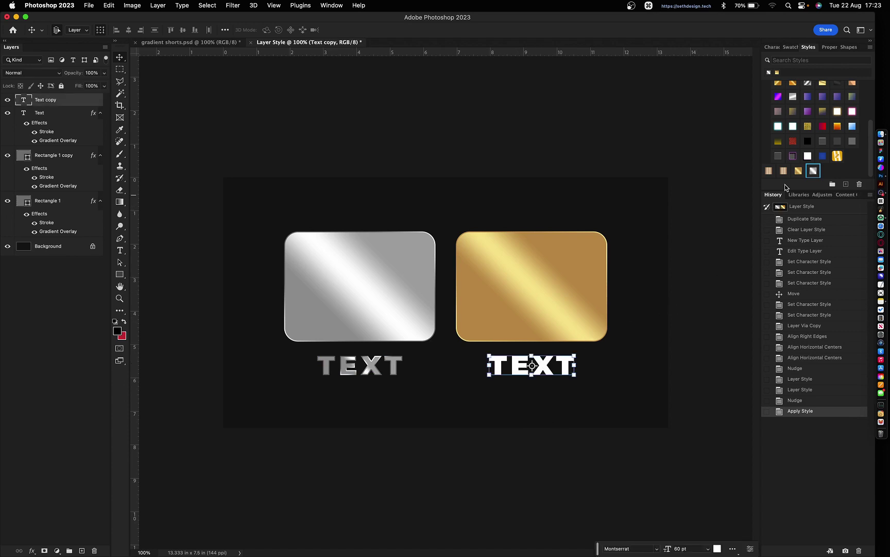
click(798, 171)
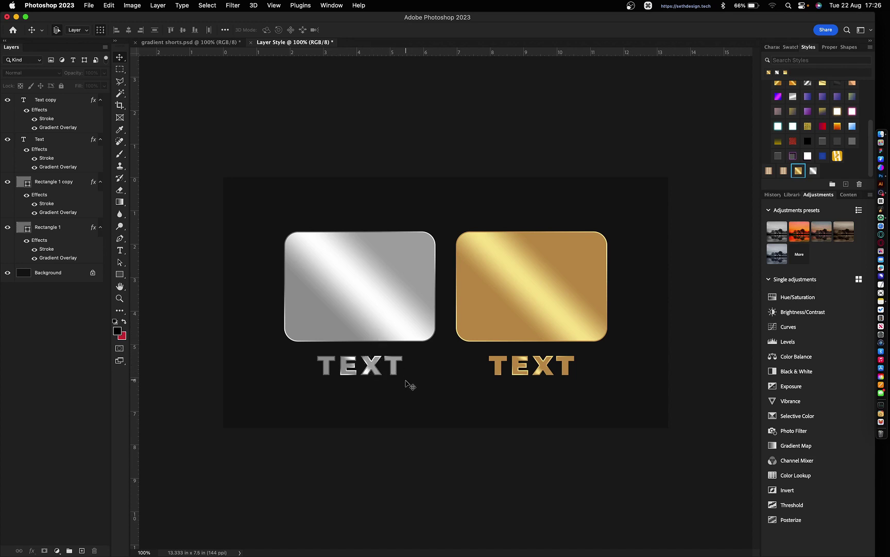
Set the silver TEXT label's gradient overlay to 100% scale and a -95° angle.
click(372, 370)
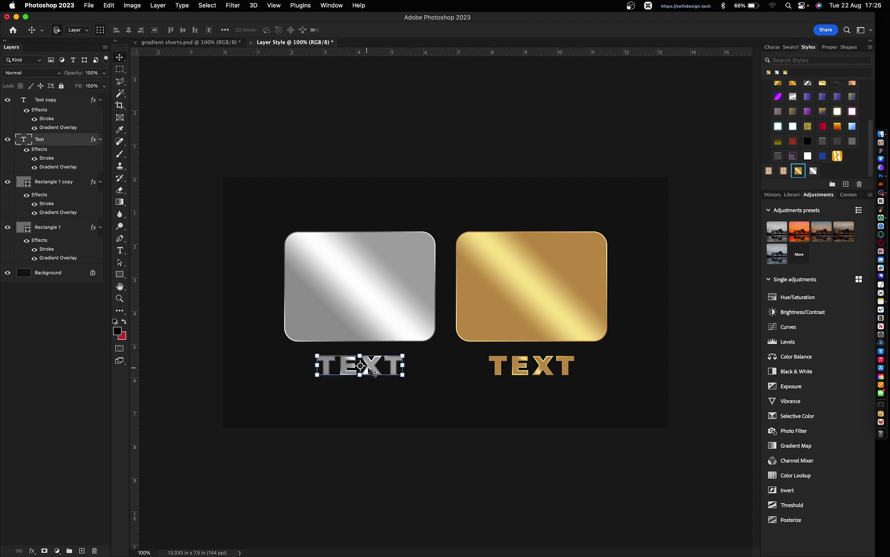
double_click(52, 168)
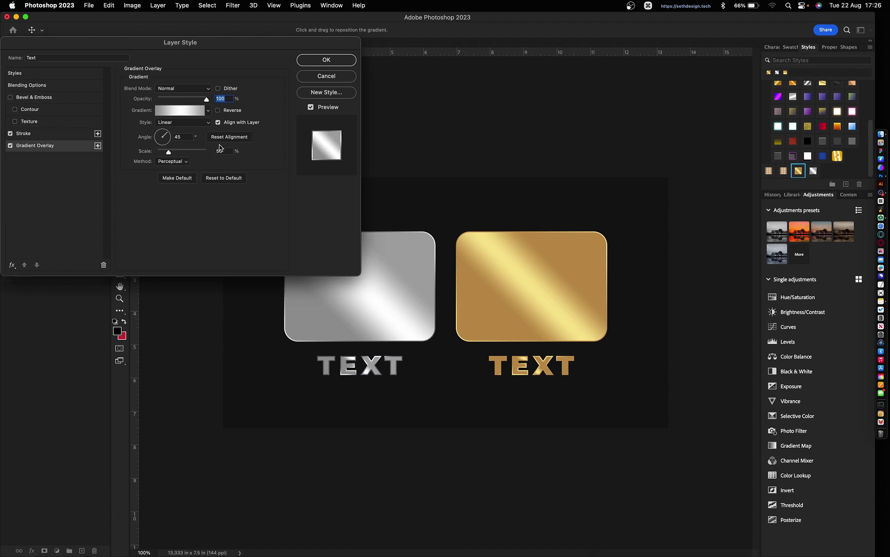
click(223, 150)
text(100)
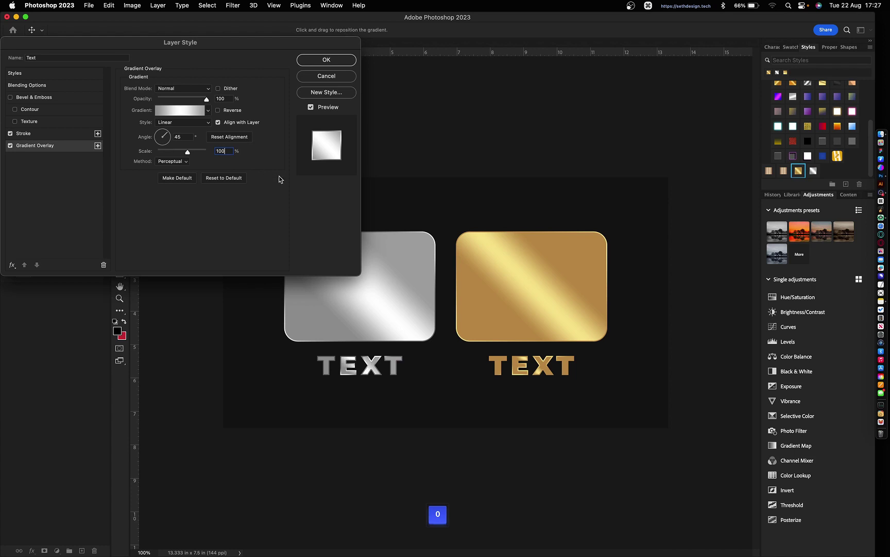
key(shift+Tab)
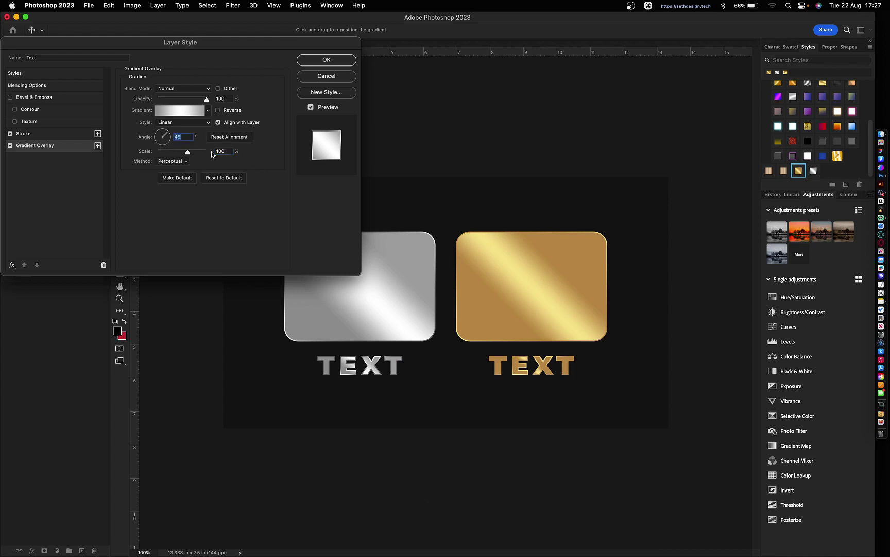
text(-95)
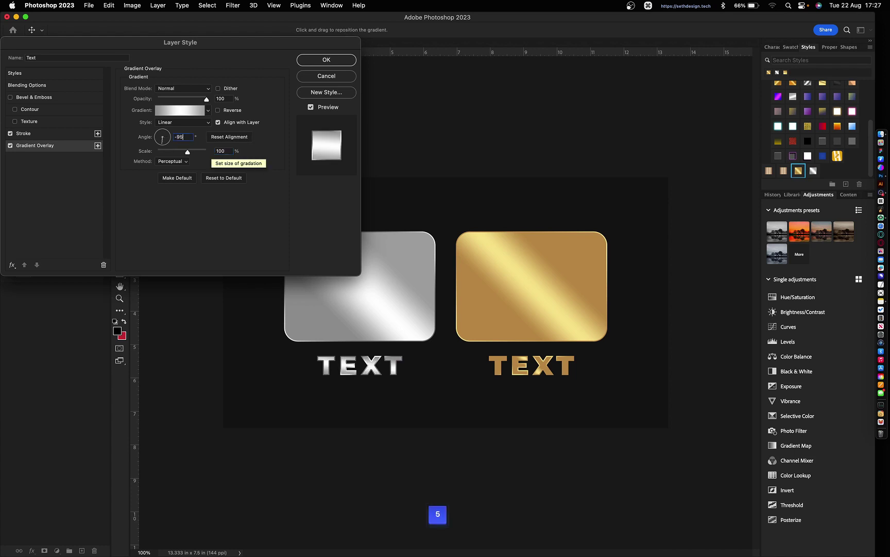
Make its stroke 2 px at a 68° angle and apply the style changes.
click(45, 134)
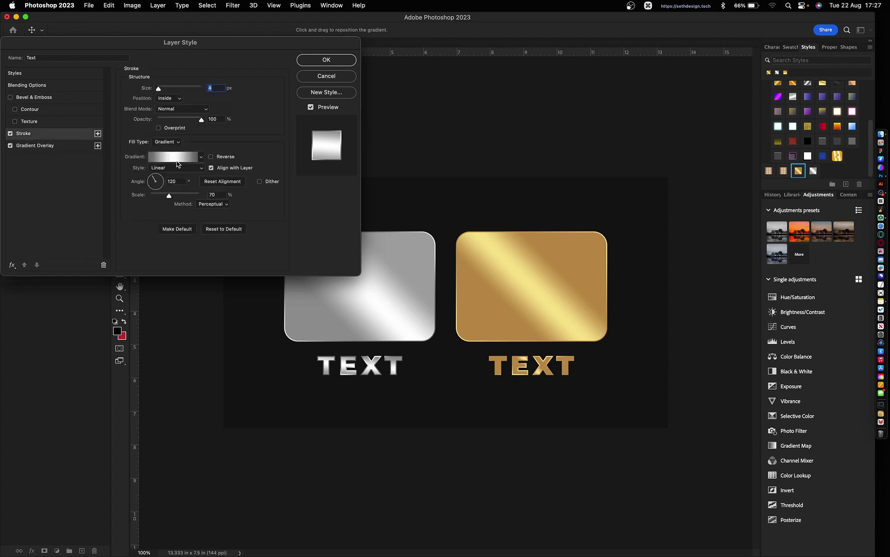
text(2)
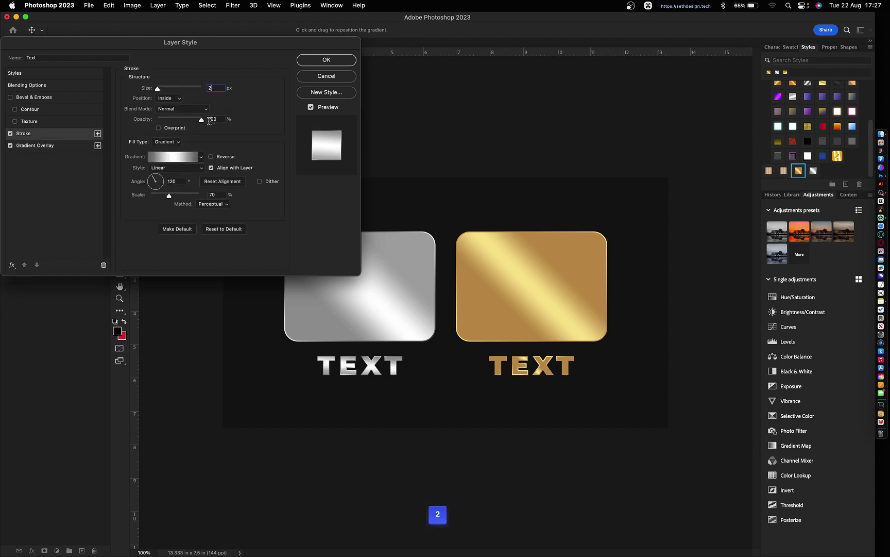
click(159, 186)
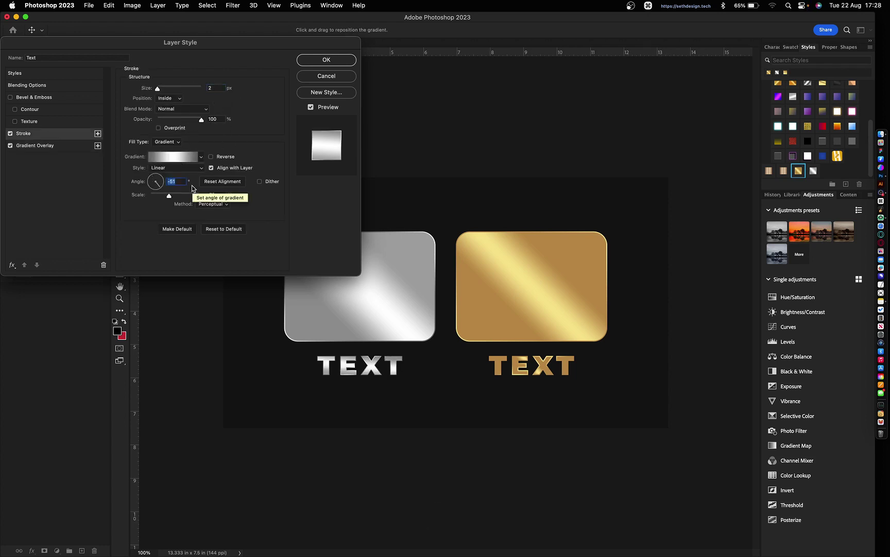
text(68)
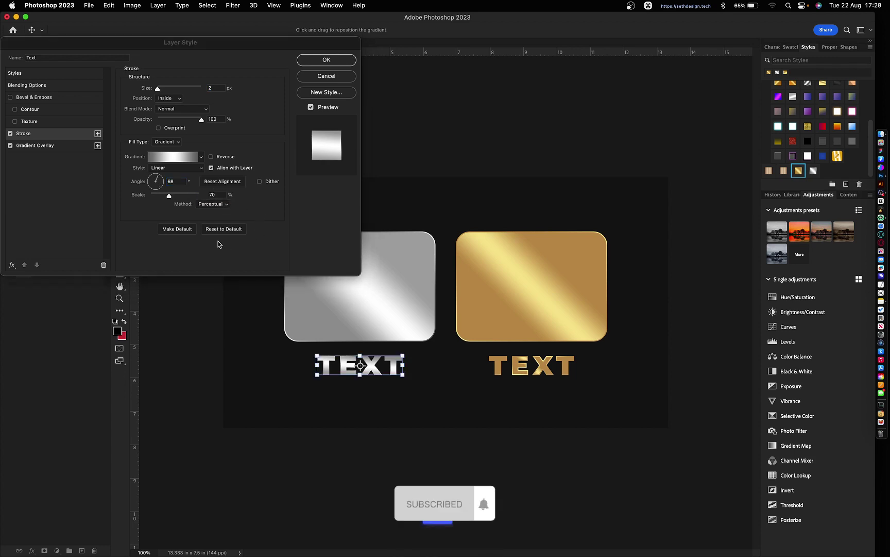
key(Return)
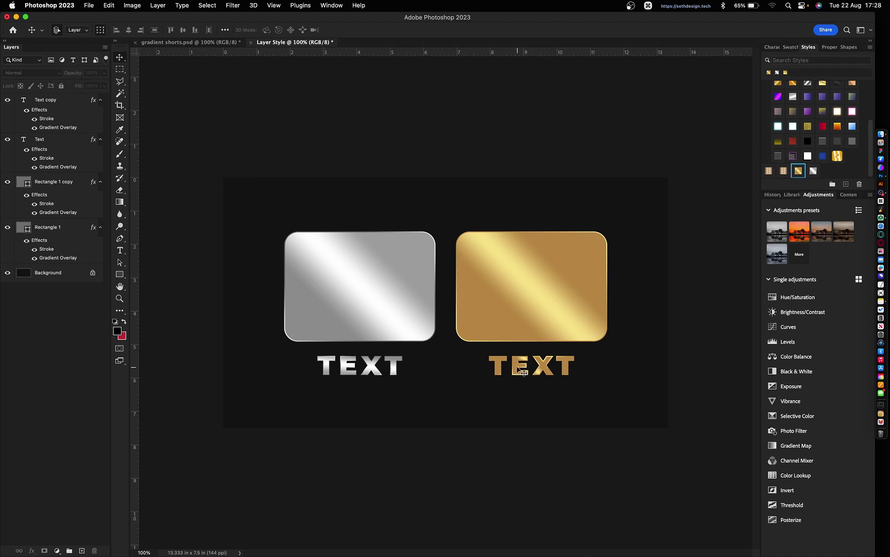
Set the gold TEXT label's gradient overlay to 100% scale and re-angle it.
click(520, 370)
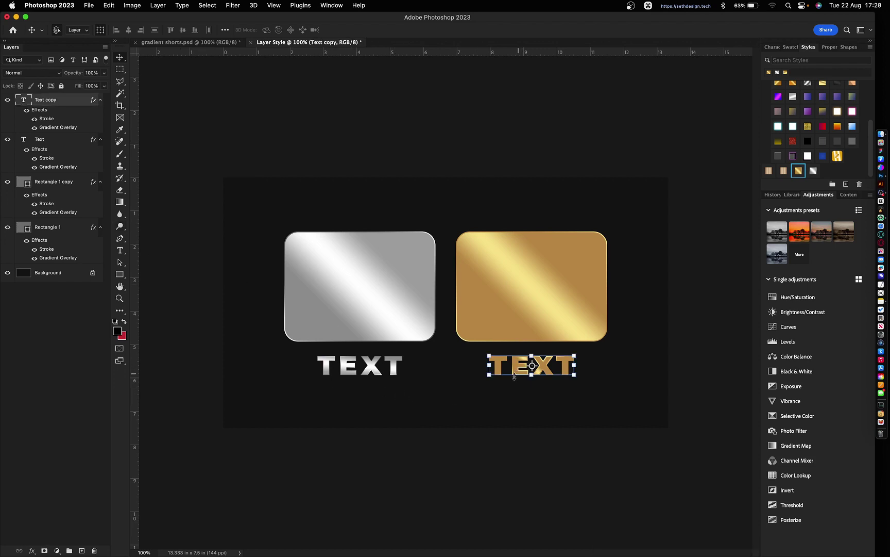
double_click(51, 128)
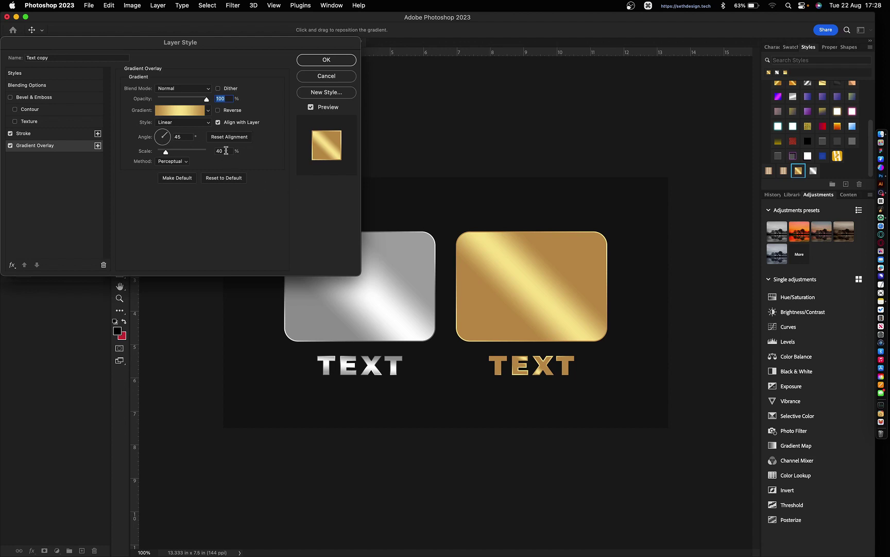
click(226, 150)
text(100)
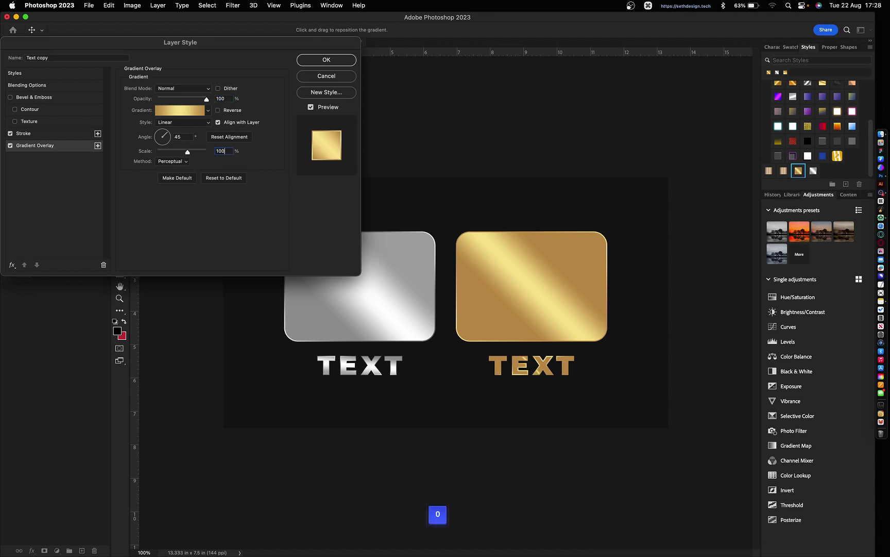
key(shift+Tab)
text(68)
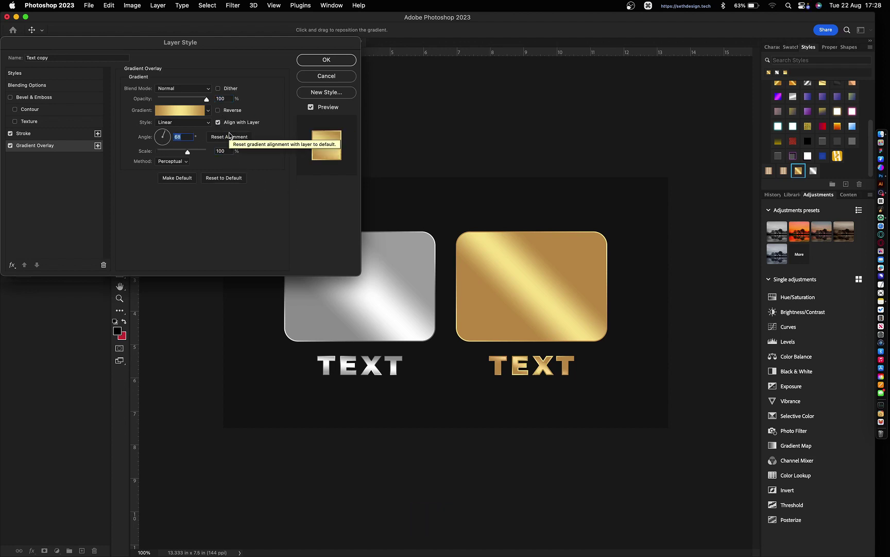
text(-95)
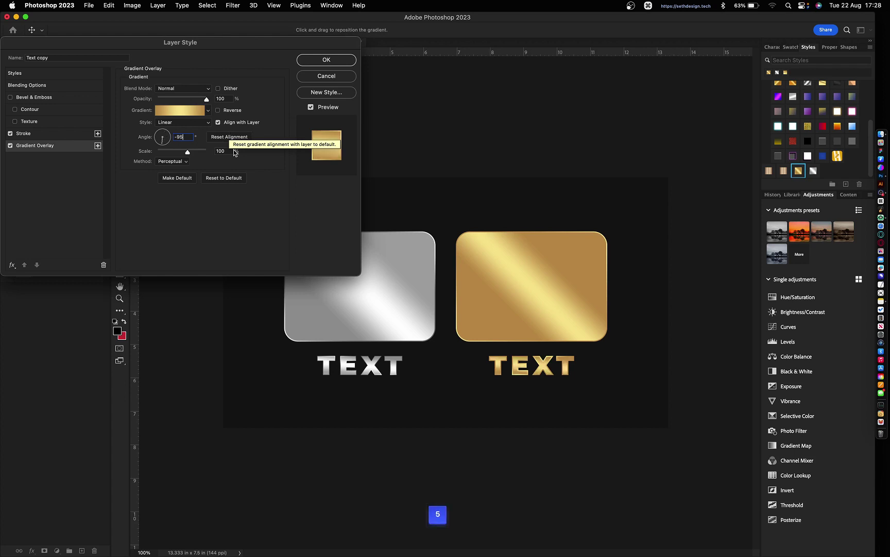
Give the gold TEXT stroke a 68° angle, 45% scale and 2 px size, then apply.
click(69, 134)
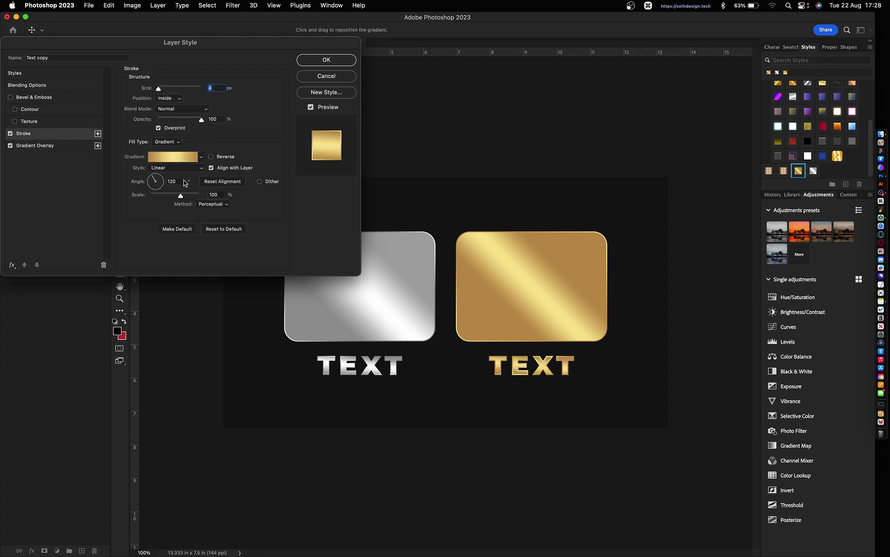
click(183, 182)
text(68)
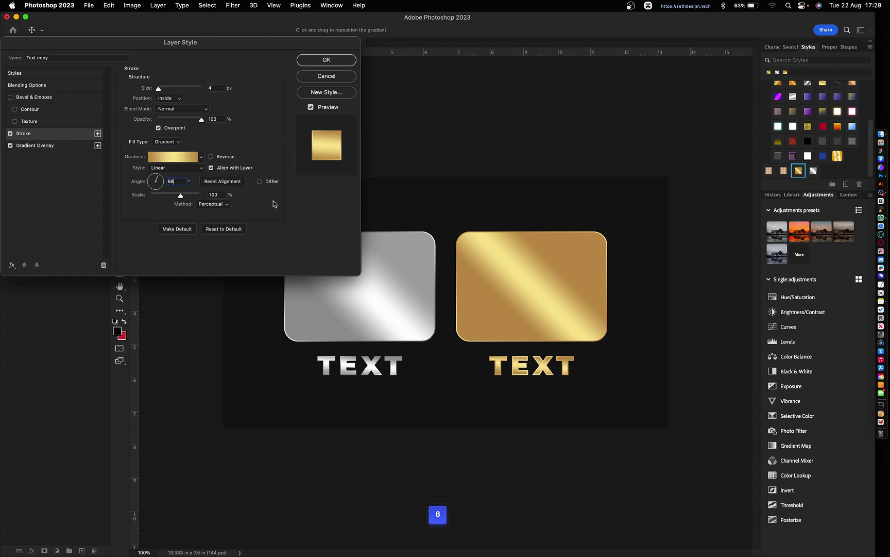
click(237, 196)
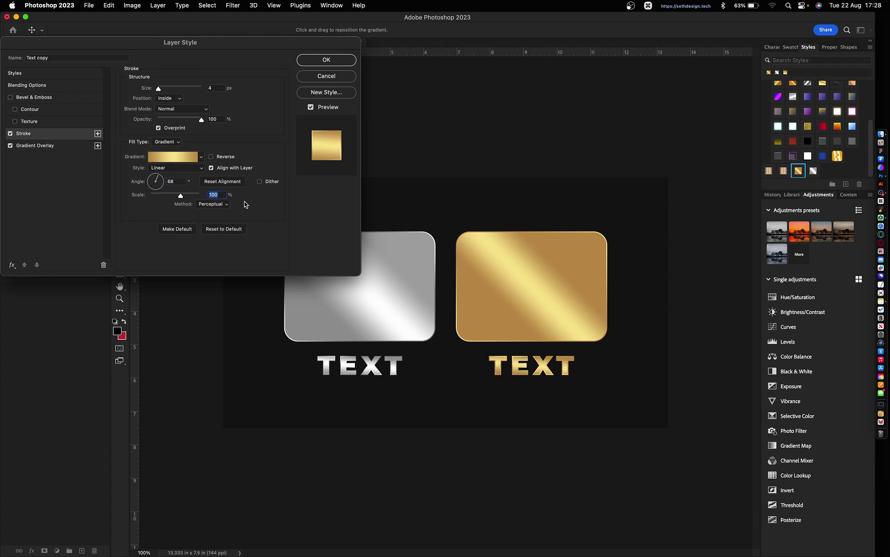
text(45)
text(2)
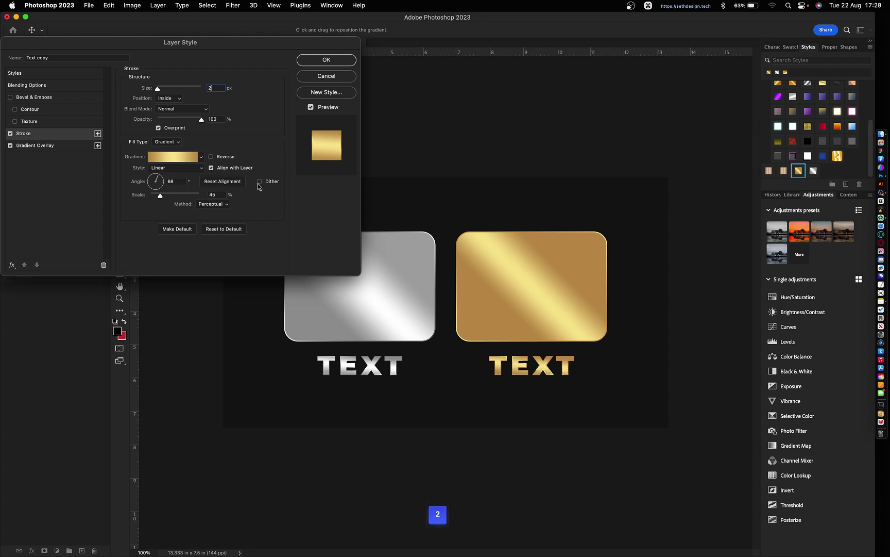
key(Return)
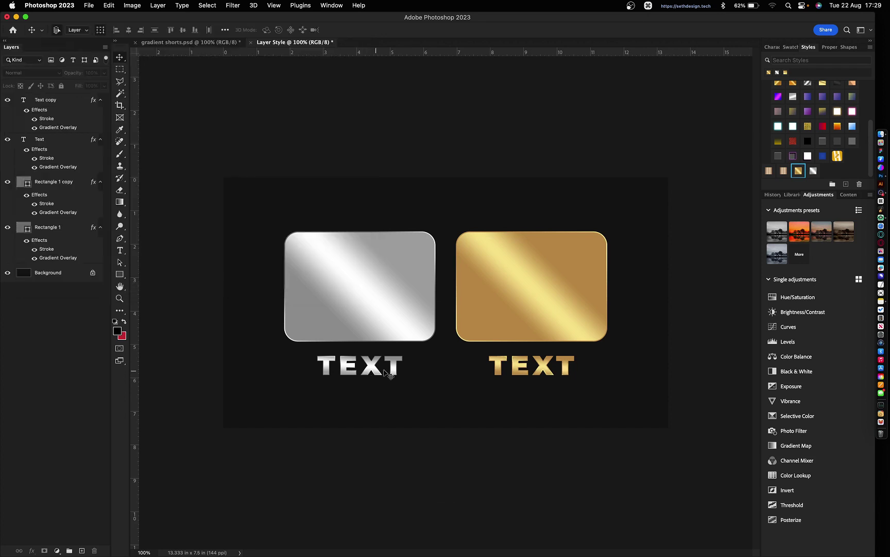